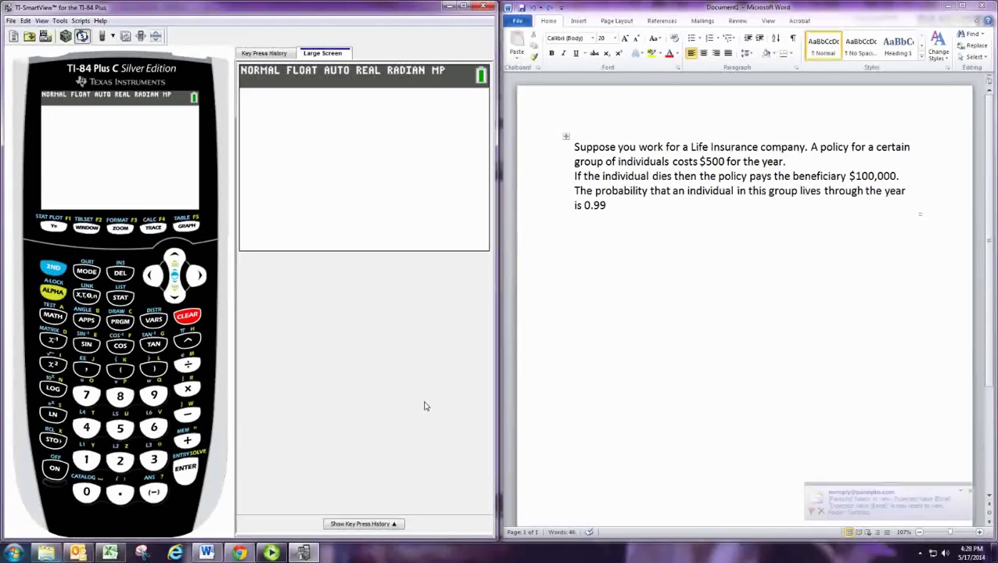
Insert a blank 3-column by 4-row table below the insurance problem and select it for centring.
{"action": "left_click", "coordinate": [624, 284]}
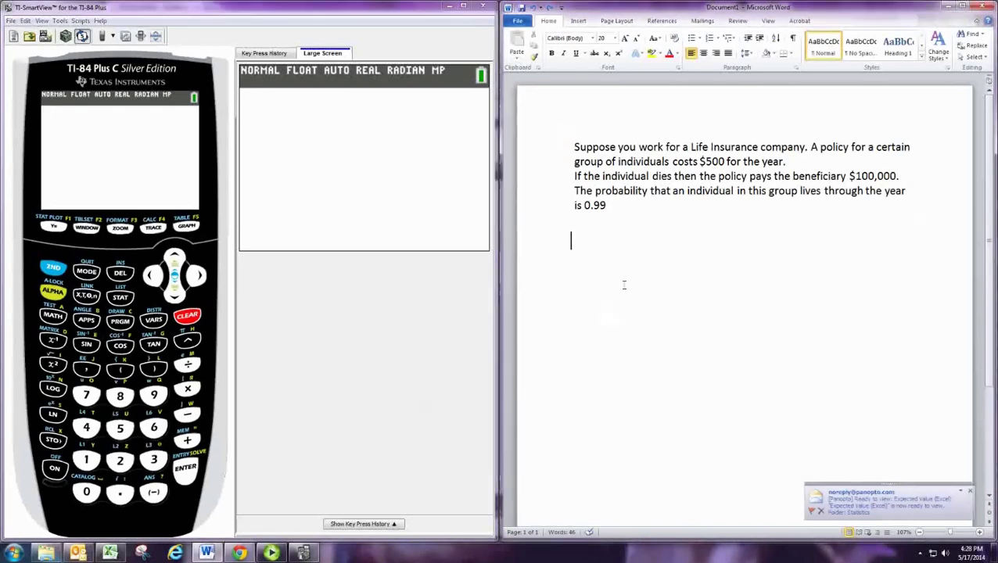
{"action": "left_click", "coordinate": [578, 21]}
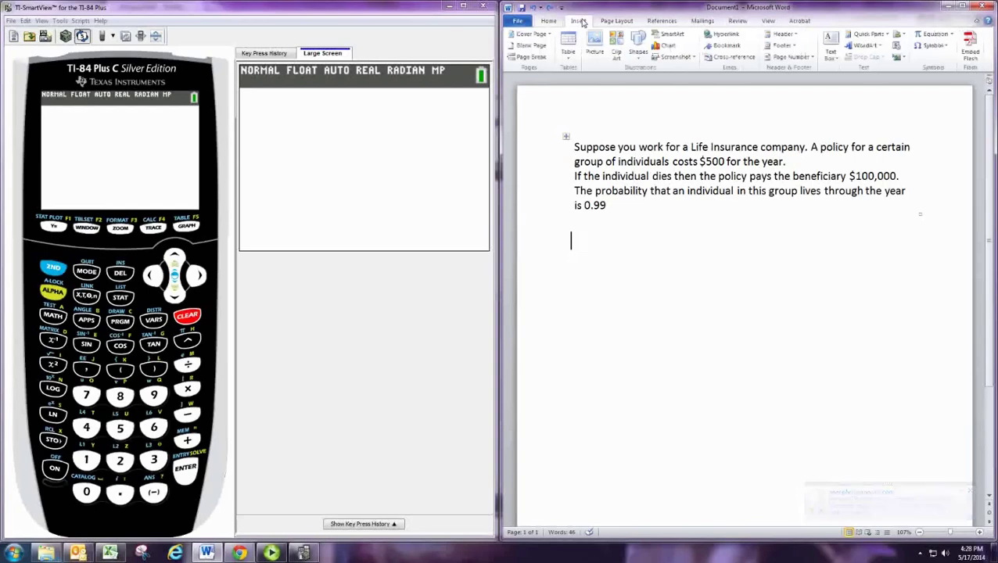
{"action": "left_click", "coordinate": [568, 45]}
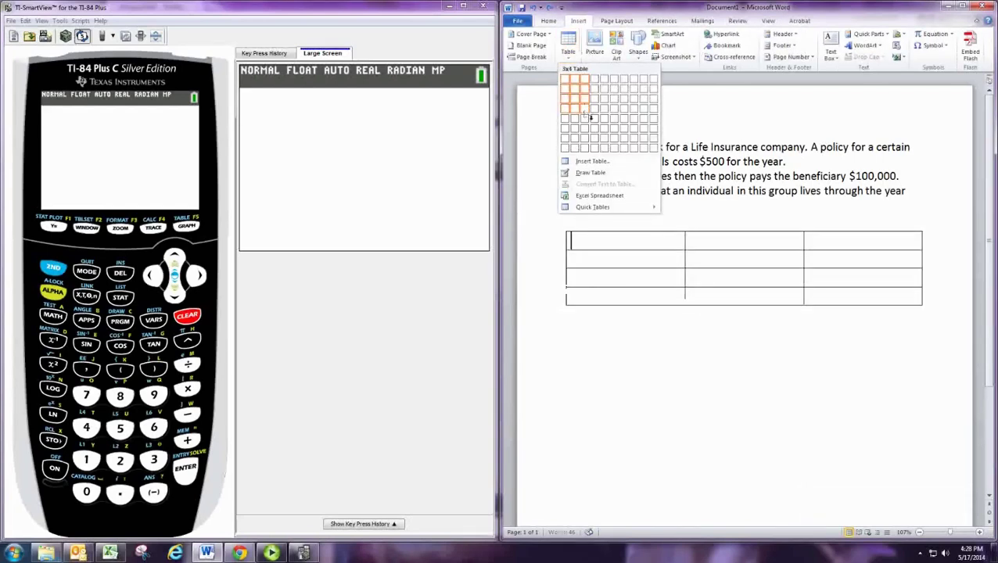
{"action": "left_click", "coordinate": [584, 116]}
{"action": "mouse_move", "coordinate": [627, 246]}
{"action": "left_mouse_down"}
{"action": "mouse_move", "coordinate": [792, 305]}
{"action": "mouse_move", "coordinate": [860, 299]}
{"action": "left_mouse_up"}
{"action": "left_click", "coordinate": [548, 21]}
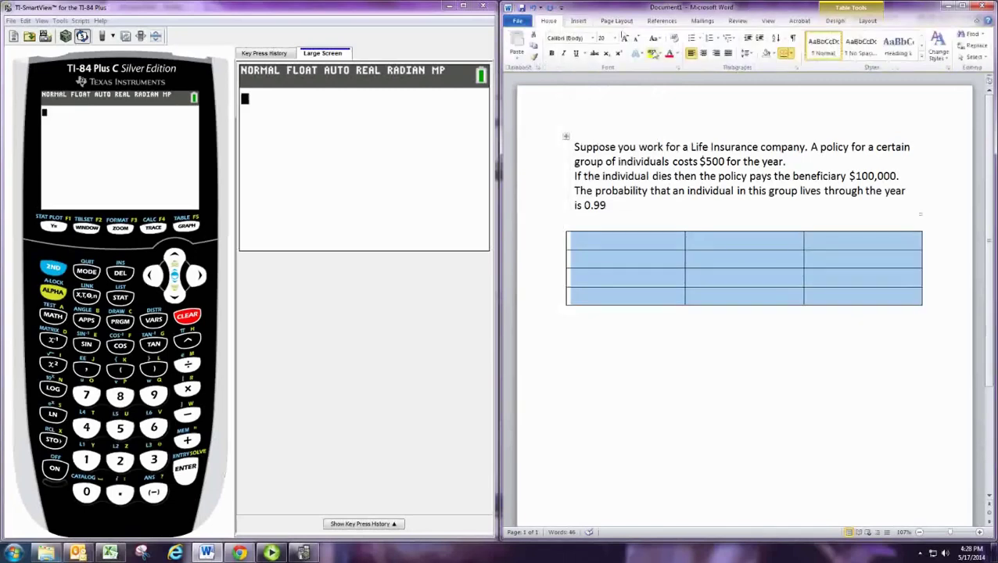
{"action": "left_click", "coordinate": [703, 54]}
Centre the table cells, add headers X and P(X), and fill the first row with $500 and 0.99.
{"action": "left_click", "coordinate": [664, 238]}
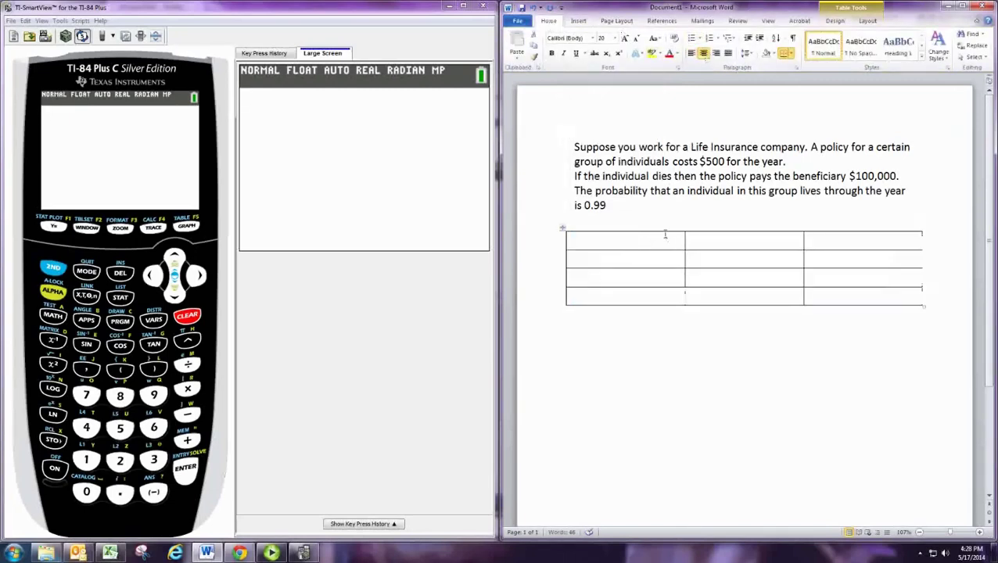
{"action": "type", "text": "X"}
{"action": "key", "text": "Tab"}
{"action": "type", "text": "P(X"}
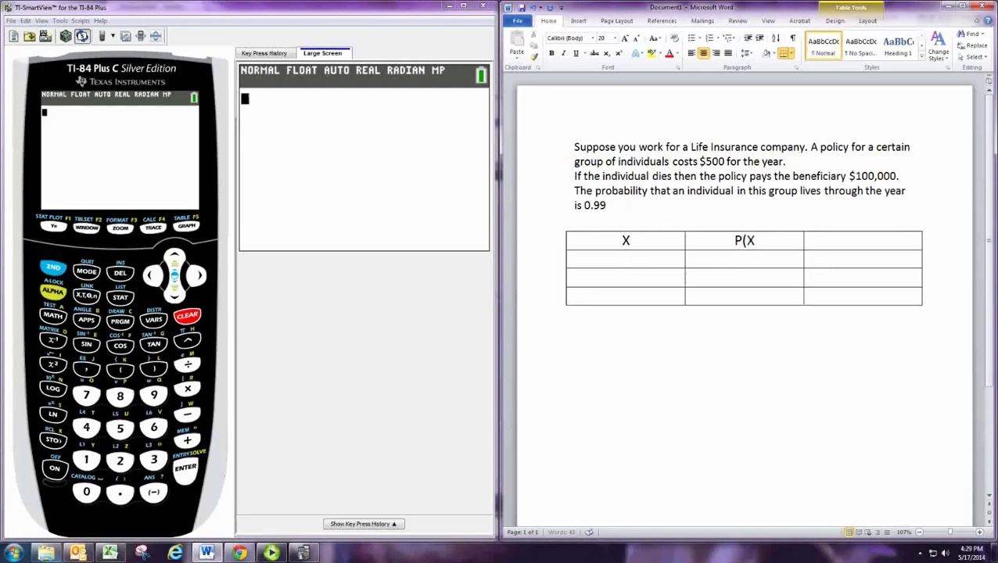
{"action": "type", "text": ")"}
{"action": "key", "text": "Down"}
{"action": "key", "text": "Left"}
{"action": "type", "text": "0.99"}
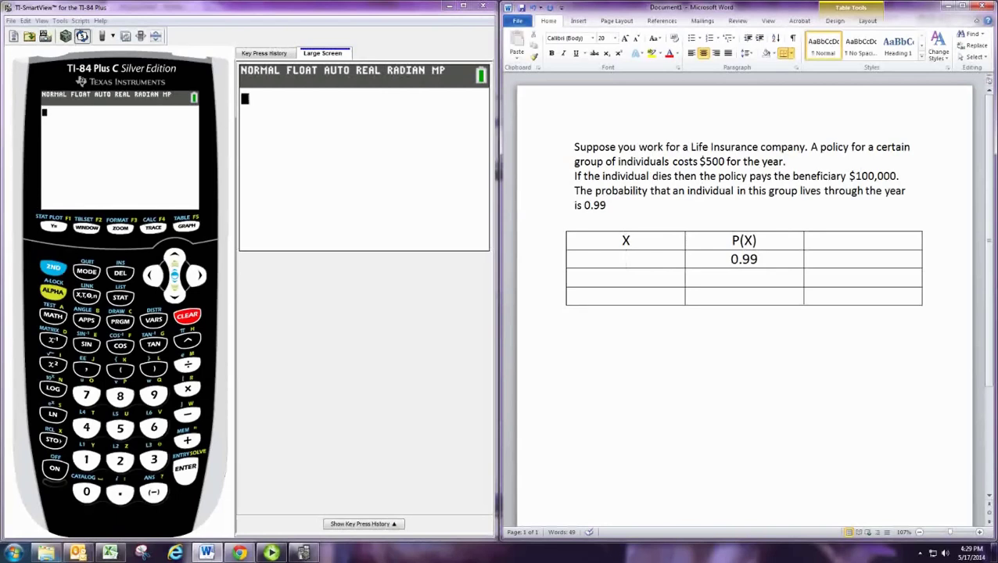
{"action": "type", "text": "$500"}
Fill the second row with -$99,500 and 0.01, and enter a probability total of 1.
{"action": "left_click", "coordinate": [744, 278]}
{"action": "type", "text": "0.01"}
{"action": "left_click", "coordinate": [792, 291]}
{"action": "type", "text": "1"}
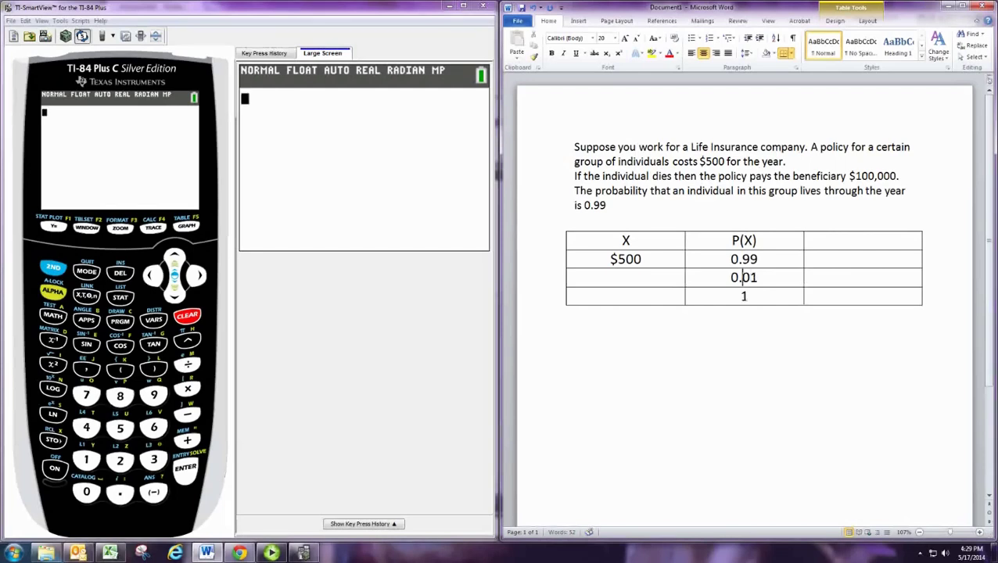
{"action": "left_click", "coordinate": [626, 278]}
{"action": "type", "text": "-$99,500"}
{"action": "key", "text": "Return"}
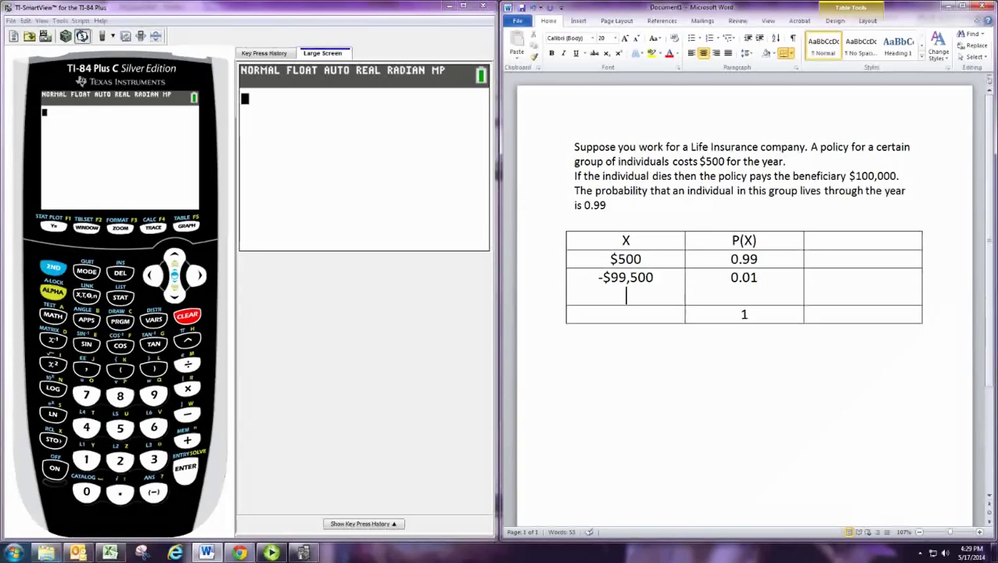
{"action": "key", "text": "BackSpace"}
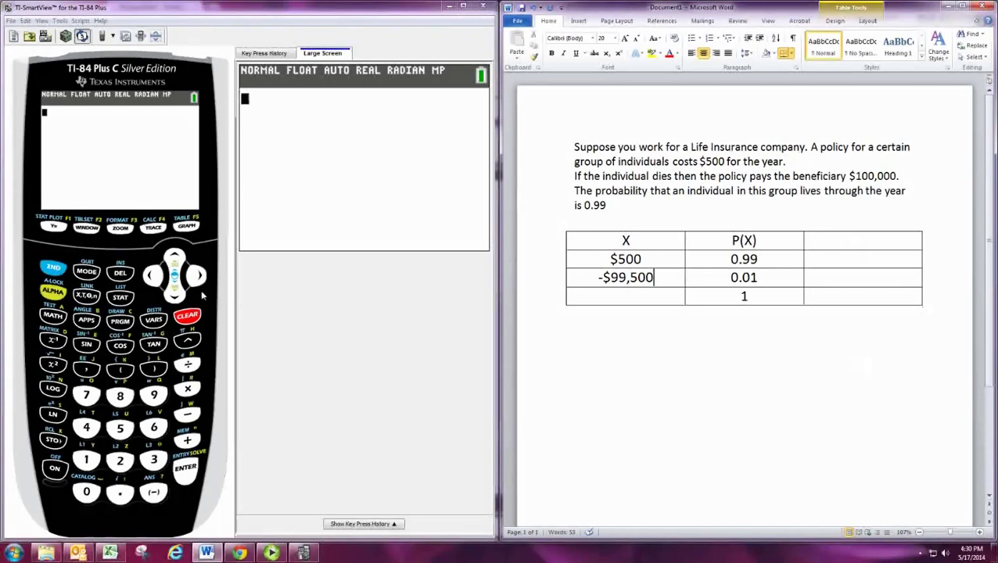
Compute 500*.99 on the TI-84, giving 495.
{"action": "left_click", "coordinate": [120, 428]}
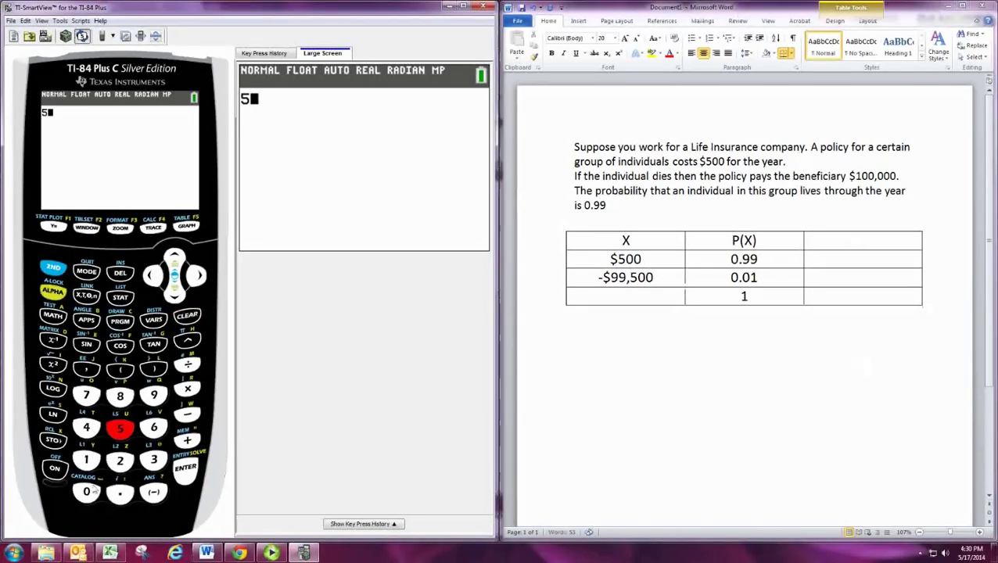
{"action": "double_click", "coordinate": [89, 491]}
{"action": "left_click", "coordinate": [188, 390]}
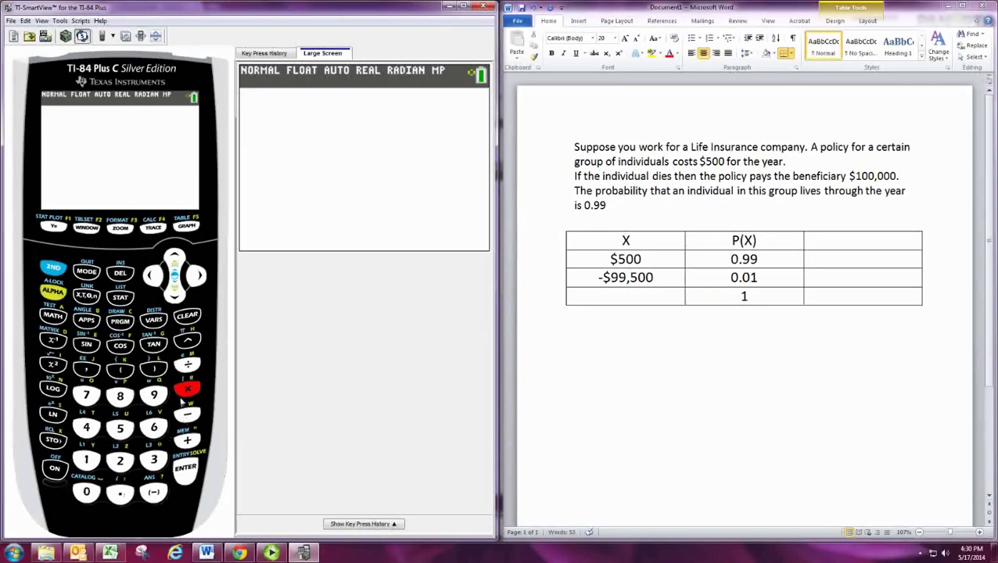
{"action": "left_click", "coordinate": [121, 492]}
{"action": "left_click", "coordinate": [153, 395]}
{"action": "left_click", "coordinate": [153, 395]}
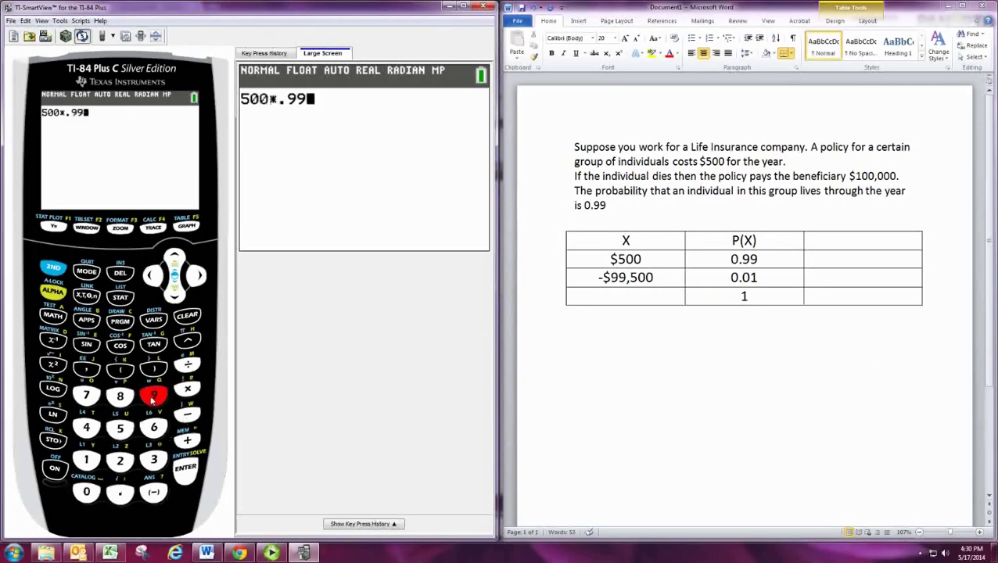
{"action": "left_click", "coordinate": [182, 474]}
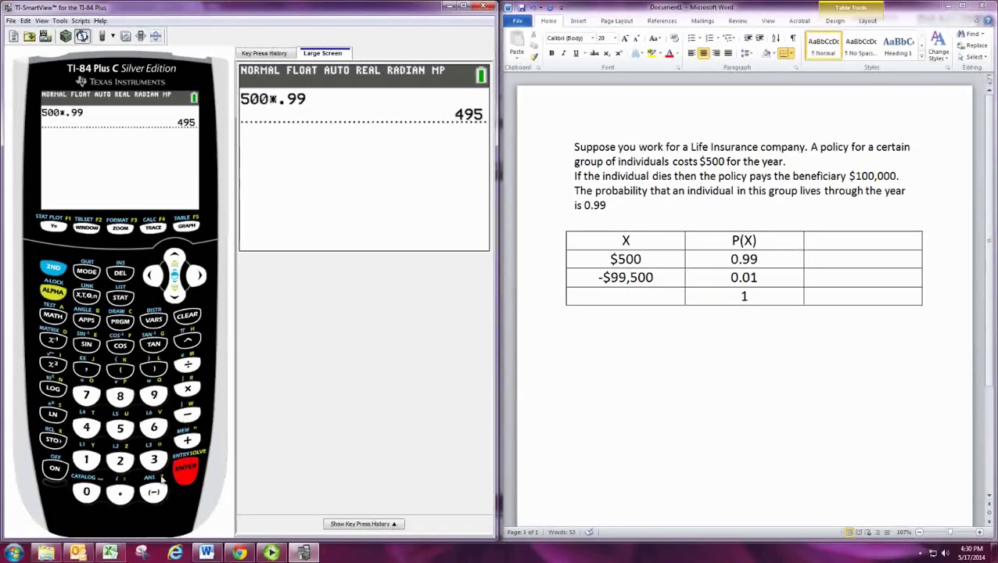
Compute -99500*.01 on the TI-84, giving -995.
{"action": "left_click", "coordinate": [154, 491]}
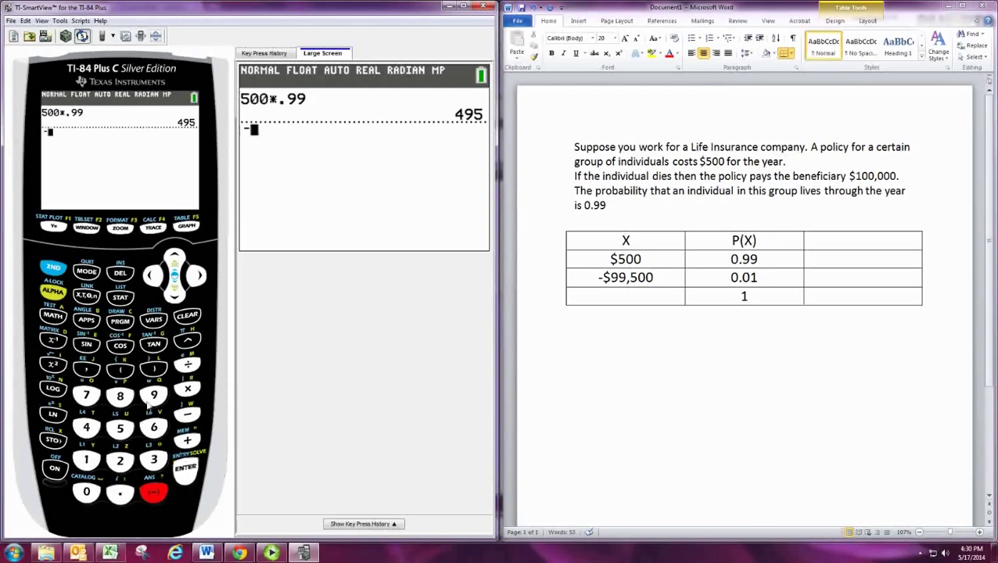
{"action": "left_click", "coordinate": [155, 396]}
{"action": "left_click", "coordinate": [155, 396]}
{"action": "left_click", "coordinate": [119, 428]}
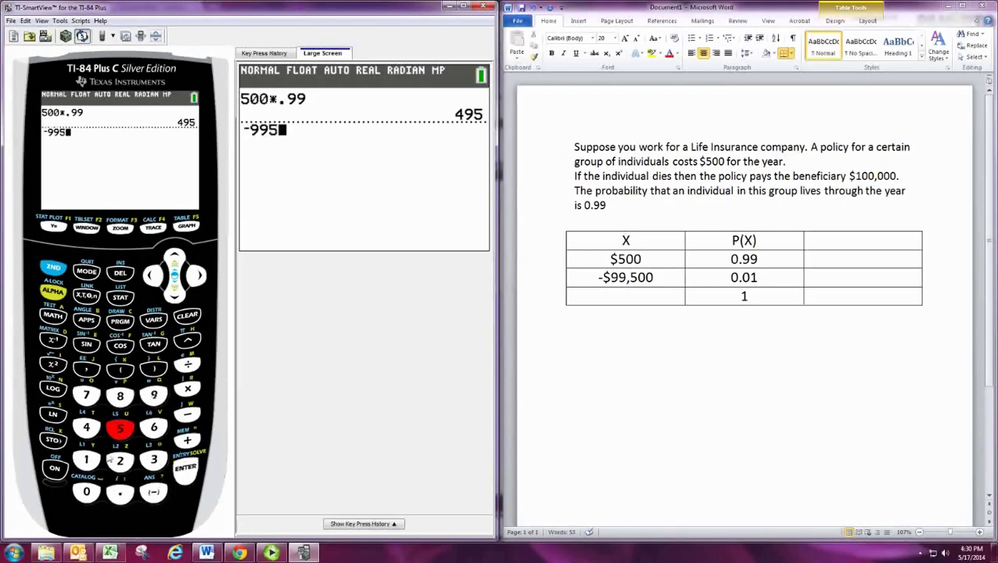
{"action": "left_click", "coordinate": [86, 491]}
{"action": "left_click", "coordinate": [86, 491]}
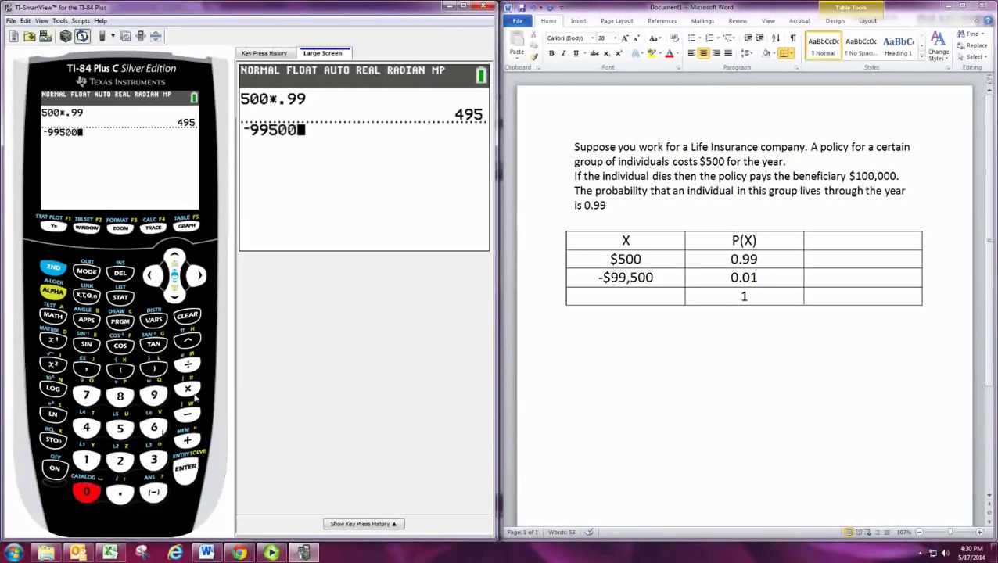
{"action": "left_click", "coordinate": [188, 389]}
{"action": "left_click", "coordinate": [120, 491]}
{"action": "left_click", "coordinate": [86, 491]}
{"action": "left_click", "coordinate": [86, 460]}
{"action": "left_click", "coordinate": [180, 477]}
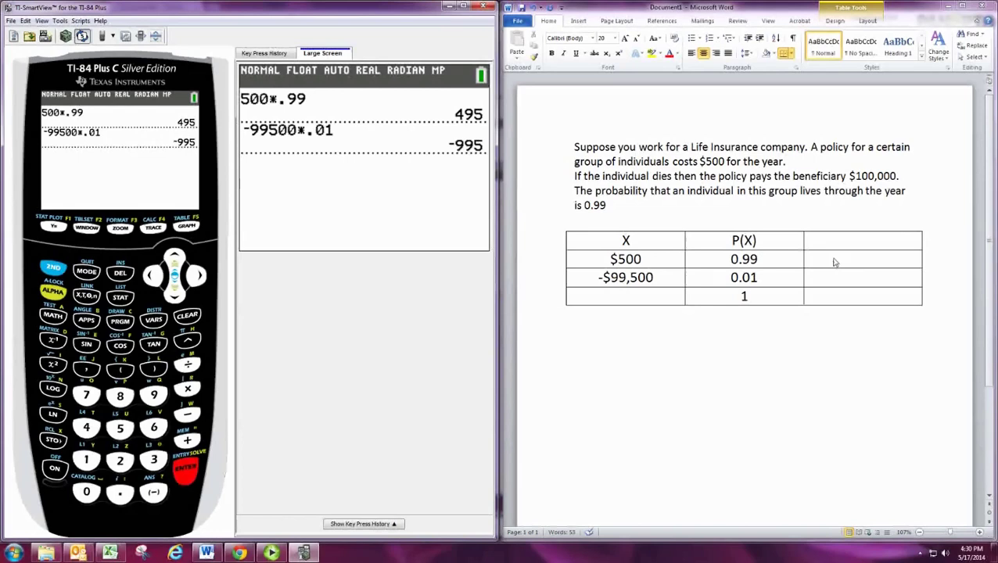
Enter 495 and -995 in the table's third column, with -500 as the bottom-row total.
{"action": "left_click", "coordinate": [884, 262]}
{"action": "type", "text": "4"}
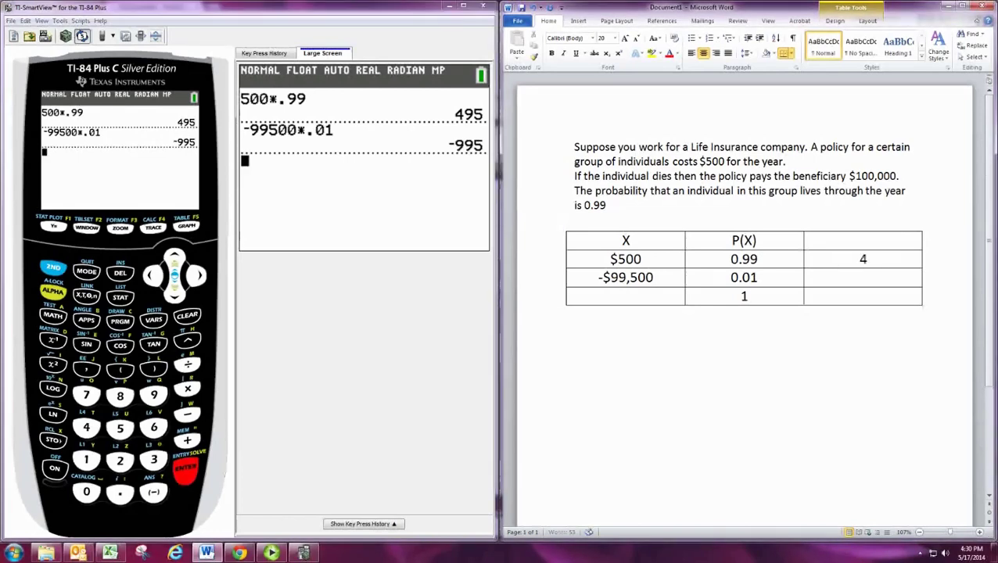
{"action": "type", "text": "95"}
{"action": "left_click", "coordinate": [863, 278]}
{"action": "type", "text": "-995"}
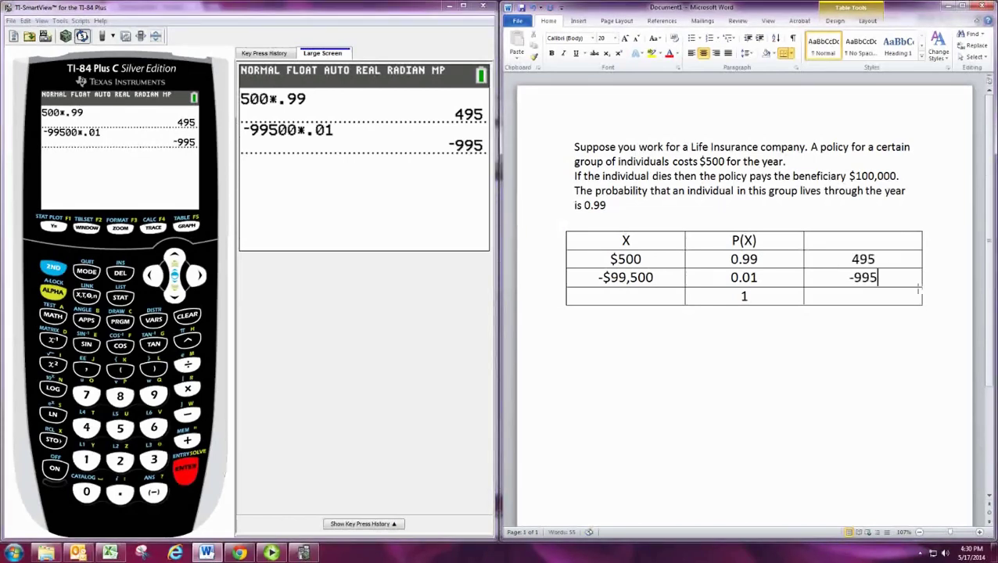
{"action": "key", "text": "Down"}
{"action": "type", "text": "-500"}
{"action": "left_click", "coordinate": [628, 334]}
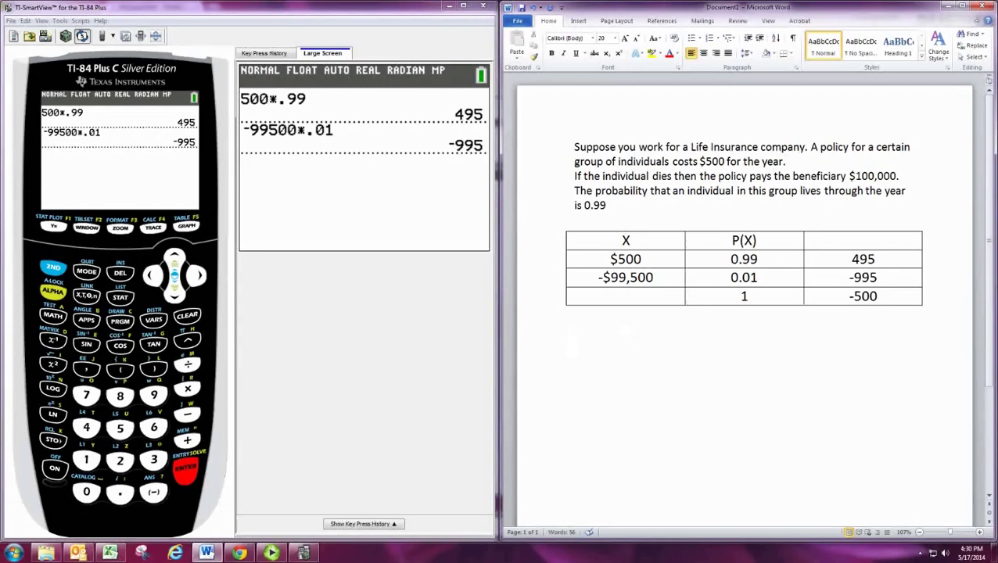
Type 'When the premium is $500 the insurance company can expect to lose $500 per policy in the long run.'.
{"action": "type", "text": "When the premio"}
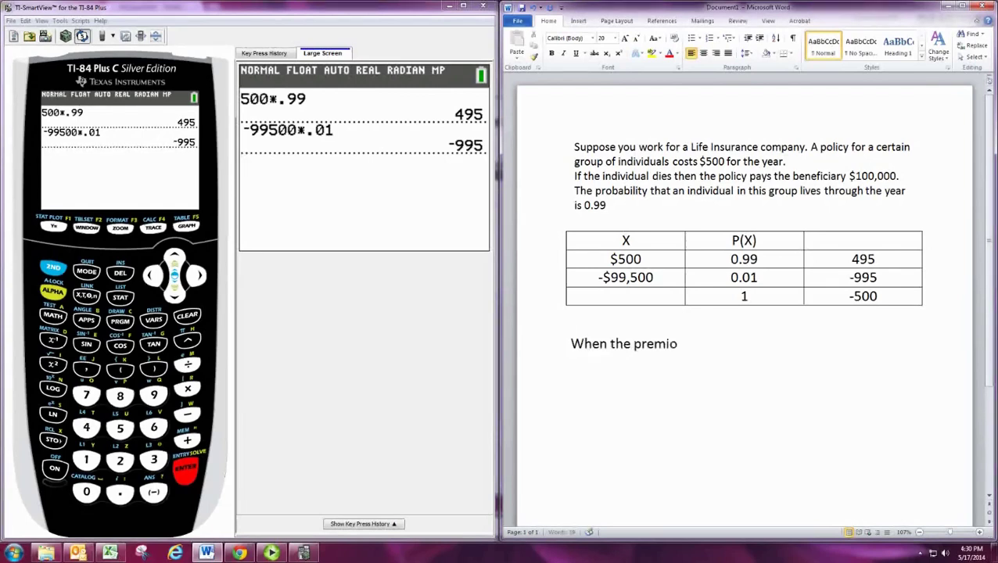
{"action": "key", "text": "BackSpace"}
{"action": "type", "text": "um is $500 t"}
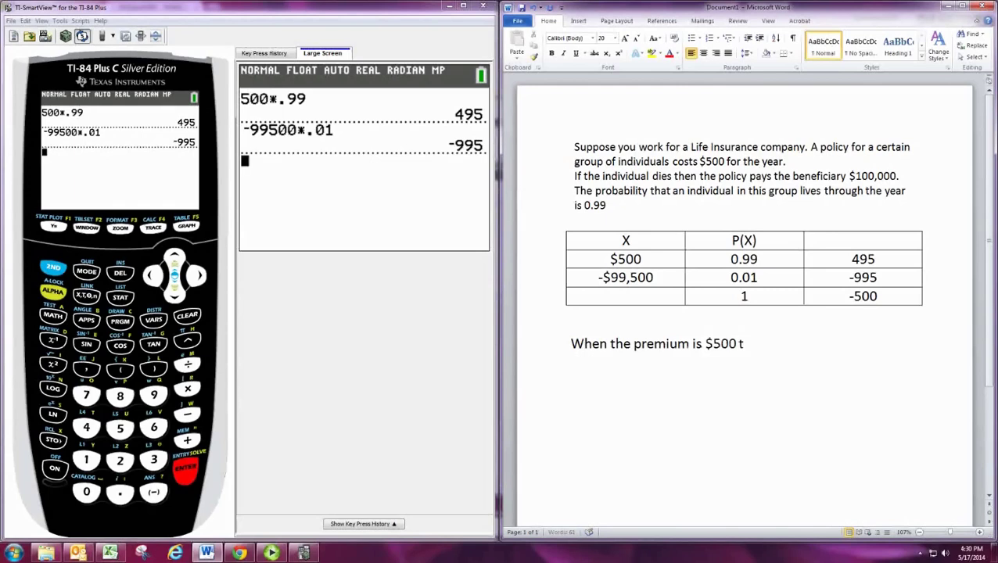
{"action": "type", "text": "he insufr"}
{"action": "key", "text": "BackSpace"}
{"action": "key", "text": "BackSpace"}
{"action": "type", "text": "rance"}
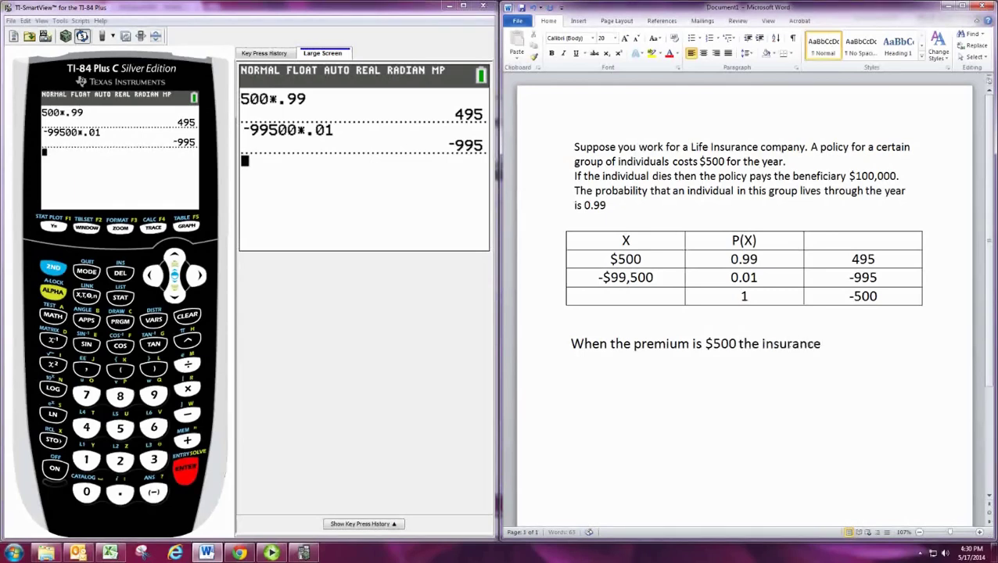
{"action": "type", "text": " company c"}
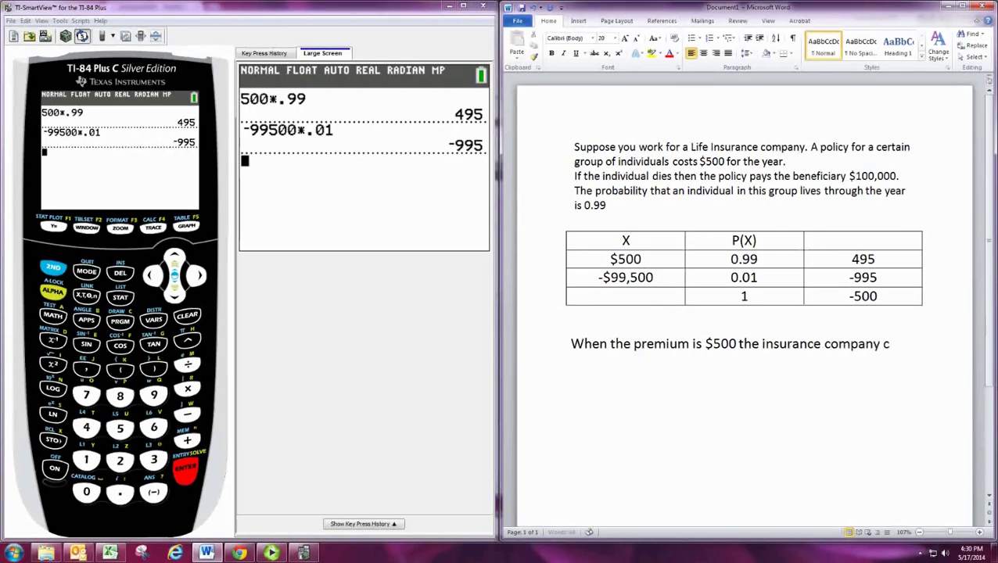
{"action": "type", "text": "an expect"}
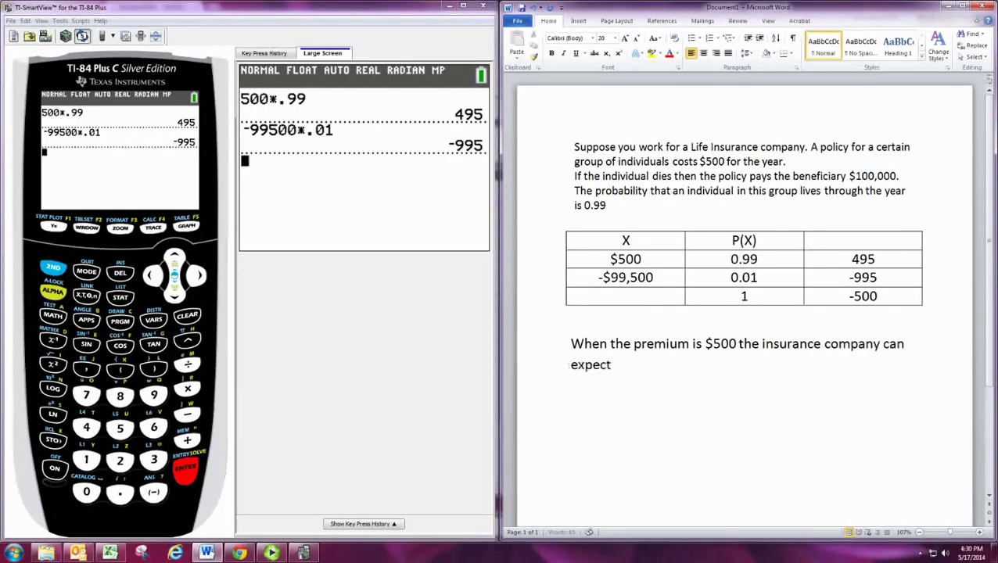
{"action": "type", "text": " to lod"}
{"action": "type", "text": " a"}
{"action": "key", "text": "BackSpace"}
{"action": "type", "text": "$50"}
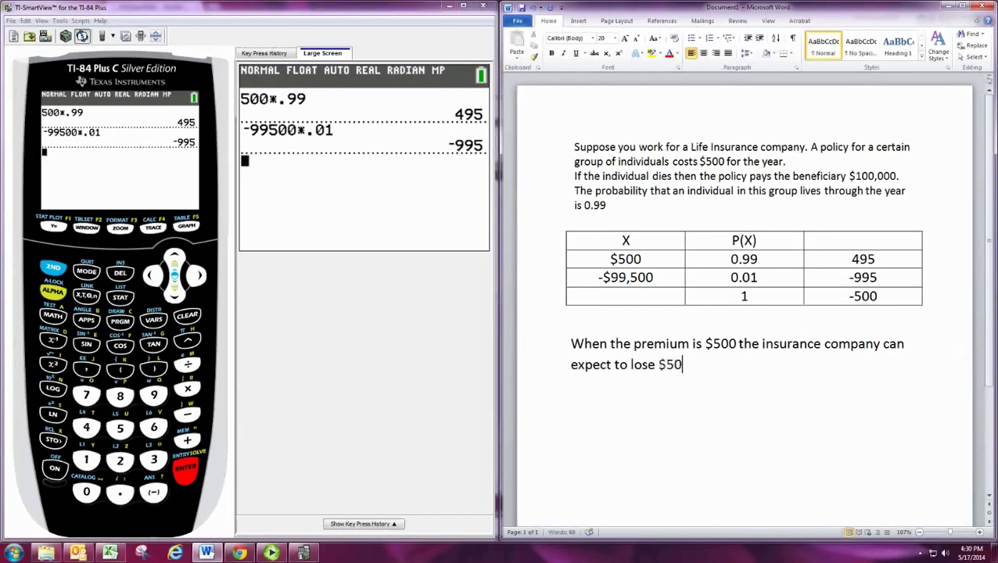
{"action": "type", "text": "0 per po"}
{"action": "key", "text": "BackSpace"}
{"action": "type", "text": "policy i"}
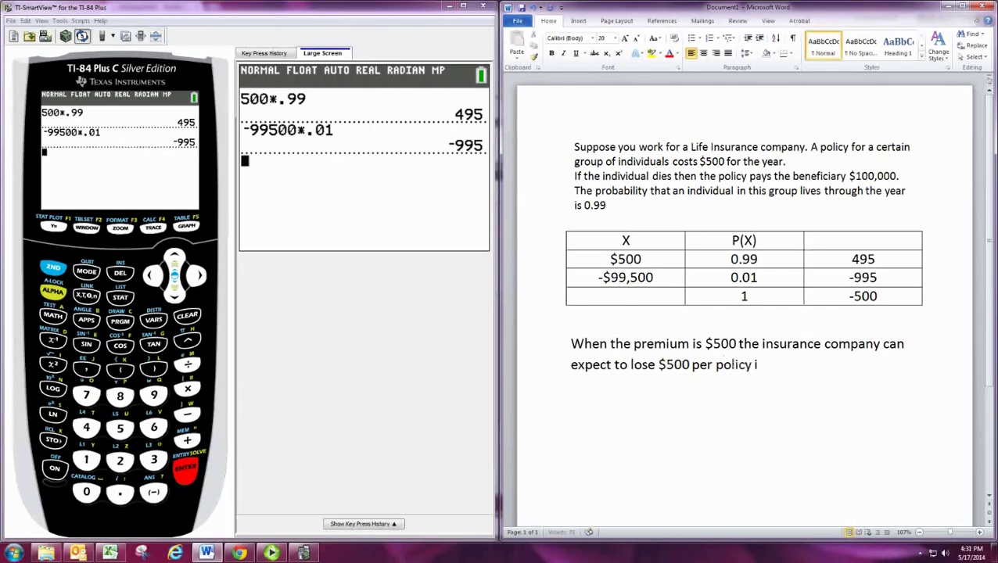
{"action": "type", "text": "n the long run."}
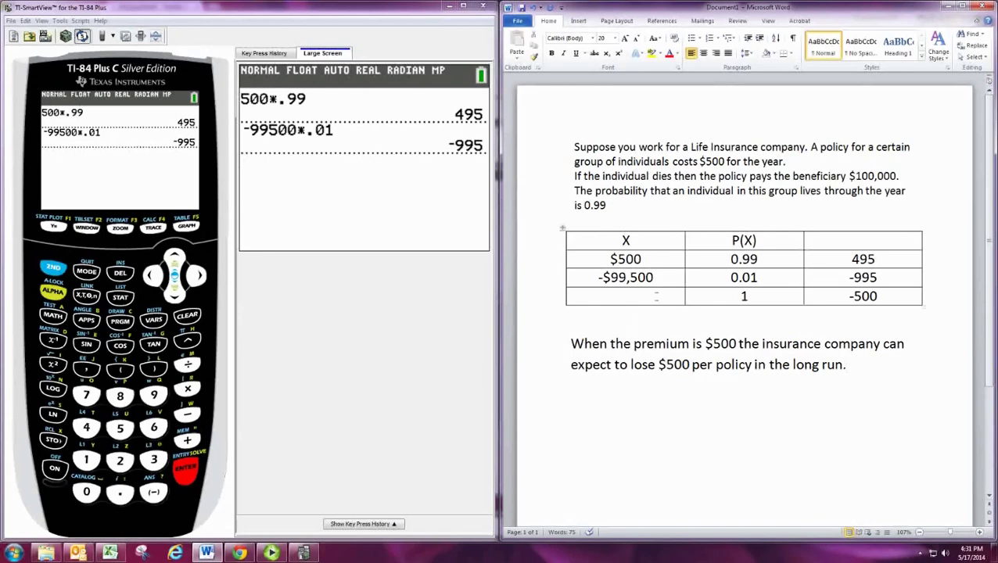
Change the first row to $1000 with a product of 990.
{"action": "left_click", "coordinate": [618, 259]}
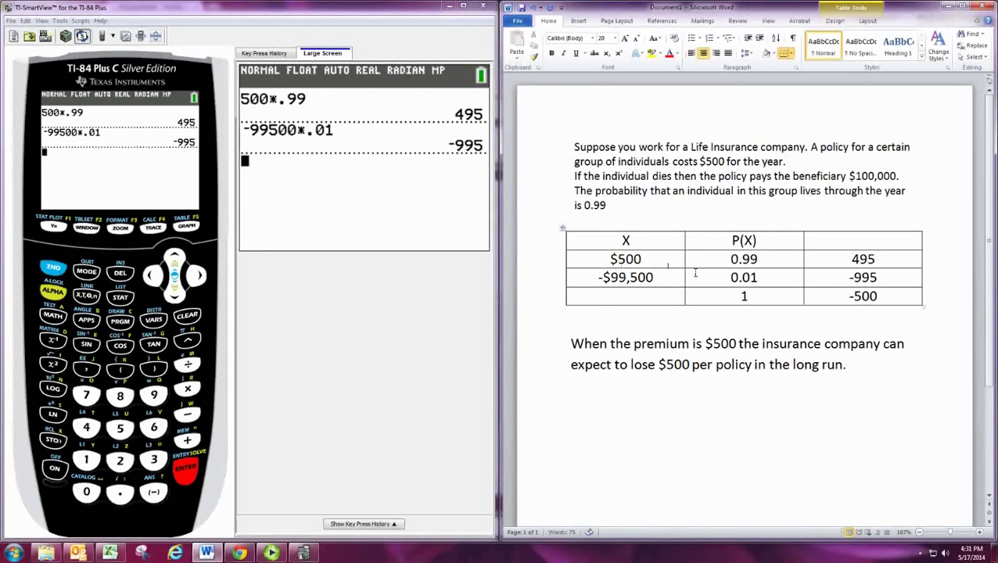
{"action": "key", "text": "BackSpace"}
{"action": "type", "text": "1000"}
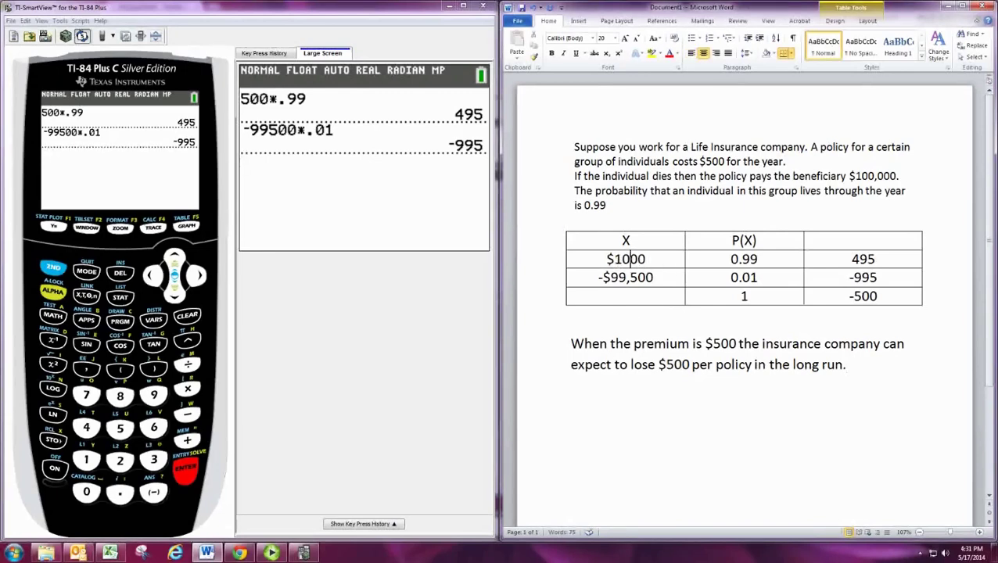
{"action": "left_click", "coordinate": [752, 259]}
{"action": "key", "text": "Right"}
{"action": "key", "text": "Right"}
{"action": "key", "text": "Delete"}
{"action": "key", "text": "Delete"}
{"action": "key", "text": "Delete"}
{"action": "type", "text": "990"}
Change the second row to -$99,000 with product -990, and set the total to 0.
{"action": "left_click", "coordinate": [626, 277]}
{"action": "key", "text": "Delete"}
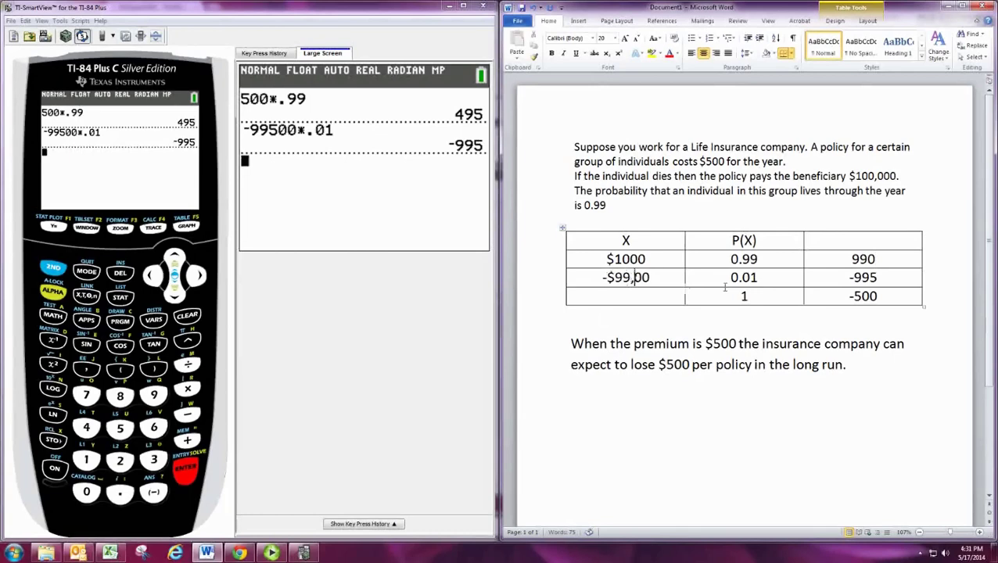
{"action": "type", "text": "0"}
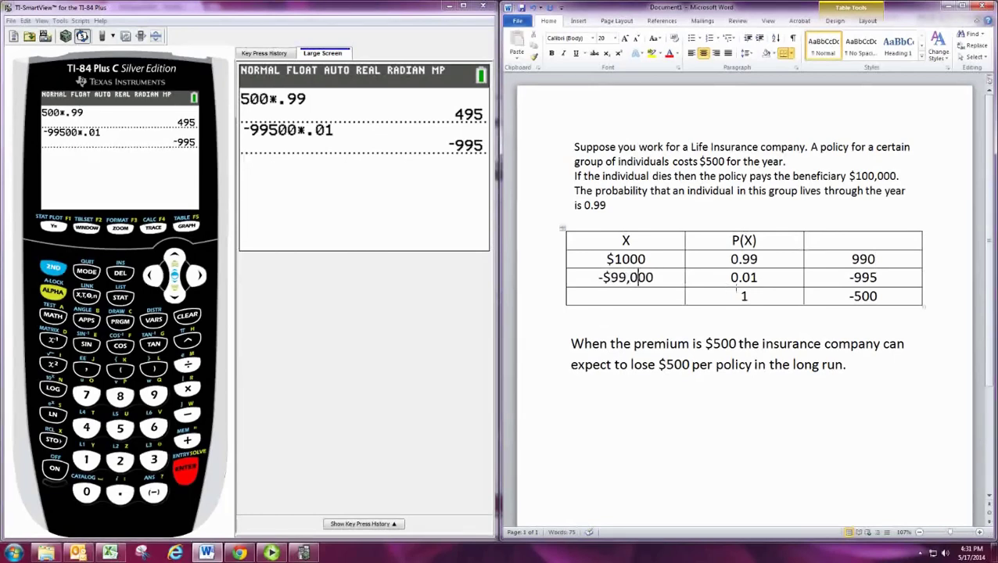
{"action": "left_click", "coordinate": [901, 280]}
{"action": "key", "text": "BackSpace"}
{"action": "type", "text": "0"}
{"action": "key", "text": "Down"}
{"action": "key", "text": "BackSpace"}
{"action": "key", "text": "BackSpace"}
{"action": "key", "text": "BackSpace"}
{"action": "key", "text": "BackSpace"}
{"action": "type", "text": "0"}
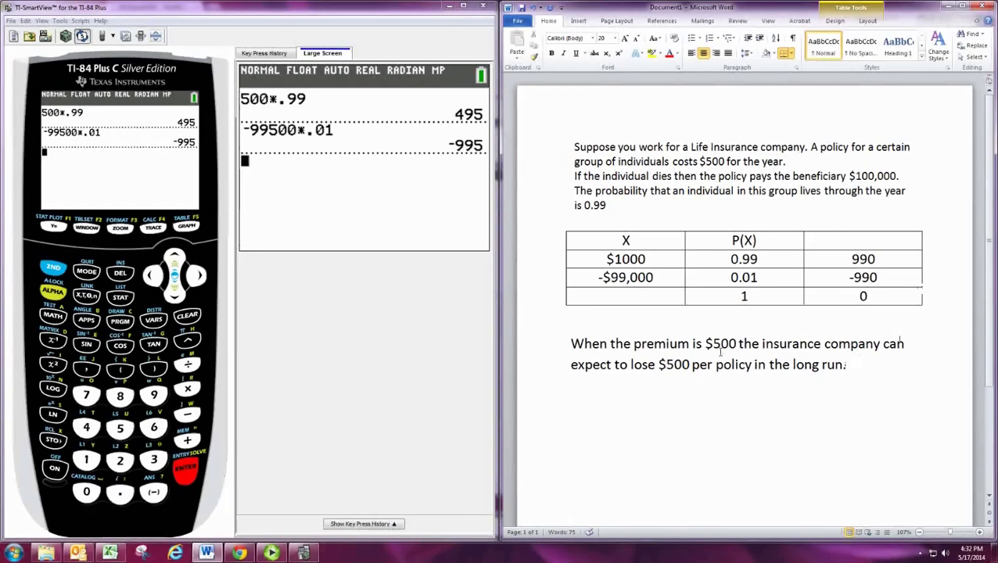
Change the premium in the conclusion sentence from $500 to $1000.
{"action": "left_click", "coordinate": [721, 352]}
{"action": "key", "text": "BackSpace"}
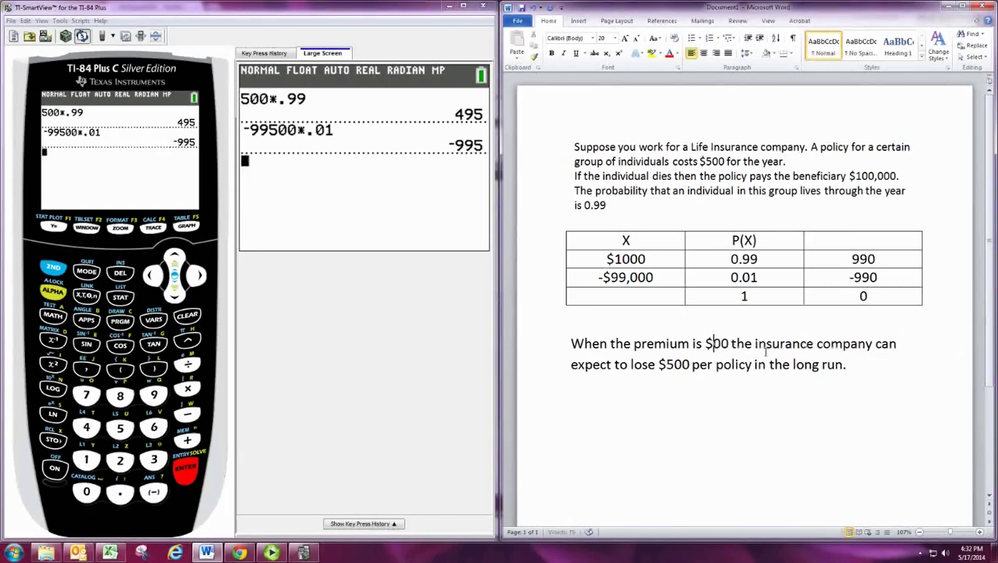
{"action": "type", "text": "10"}
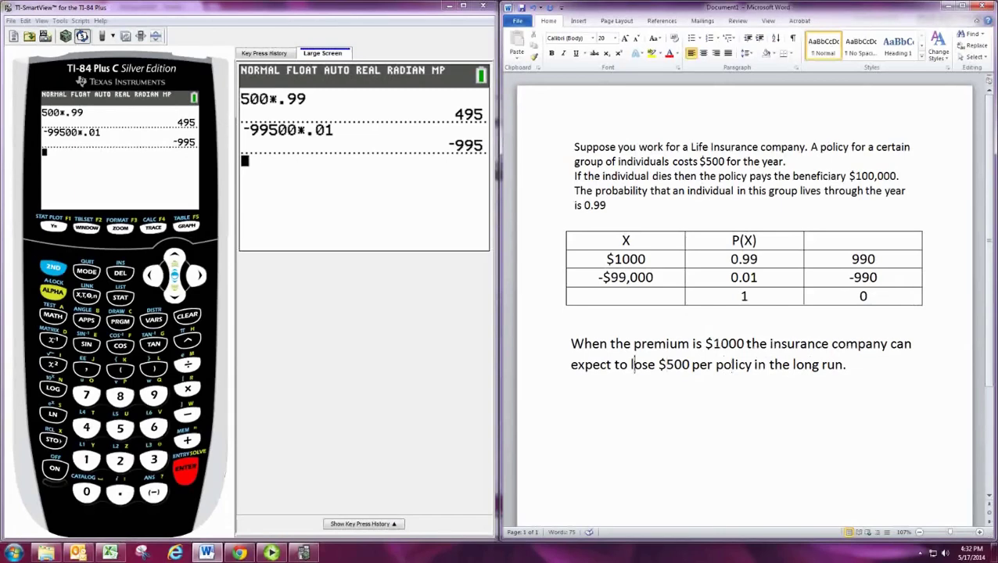
Replace 'lose $500 per policy' with 'break even' in the conclusion sentence.
{"action": "left_click_drag", "start_coordinate": [632, 364], "coordinate": [692, 364]}
{"action": "key", "text": "Delete"}
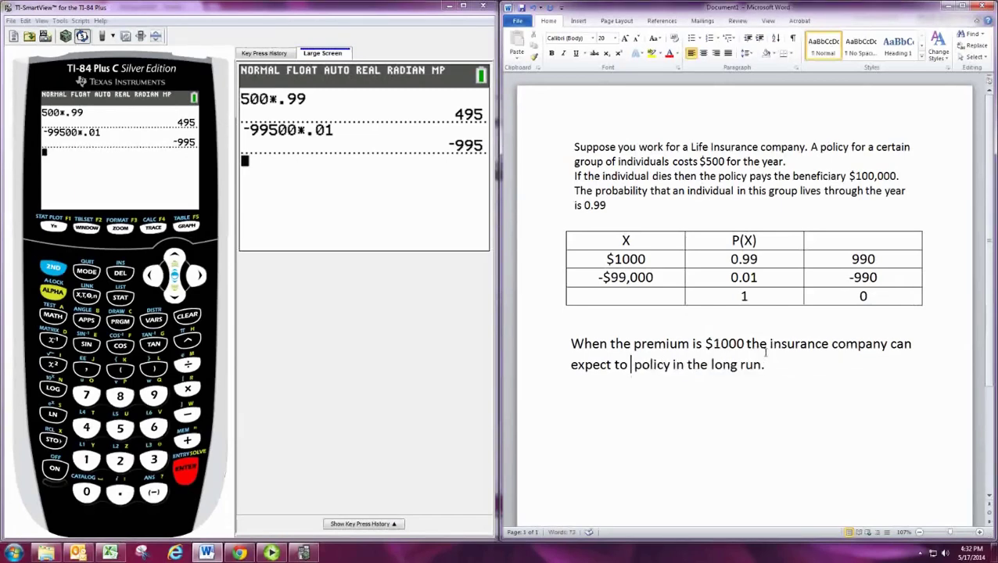
{"action": "type", "text": "break ev "}
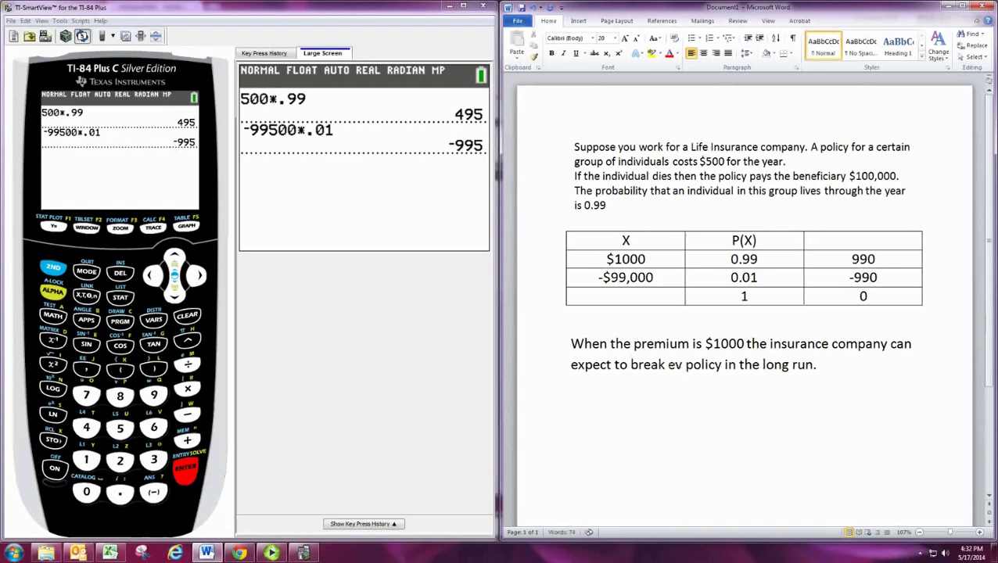
{"action": "type", "text": "en with ea"}
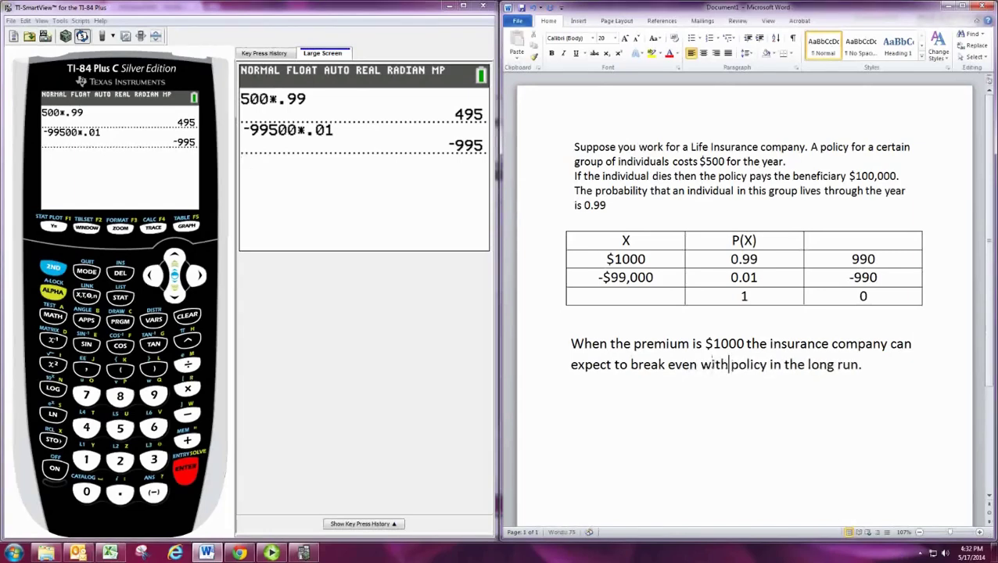
{"action": "key", "text": "BackSpace"}
{"action": "key", "text": "BackSpace"}
{"action": "key", "text": "BackSpace"}
{"action": "key", "text": "BackSpace"}
{"action": "key", "text": "BackSpace"}
{"action": "key", "text": "BackSpace"}
{"action": "key", "text": "BackSpace"}
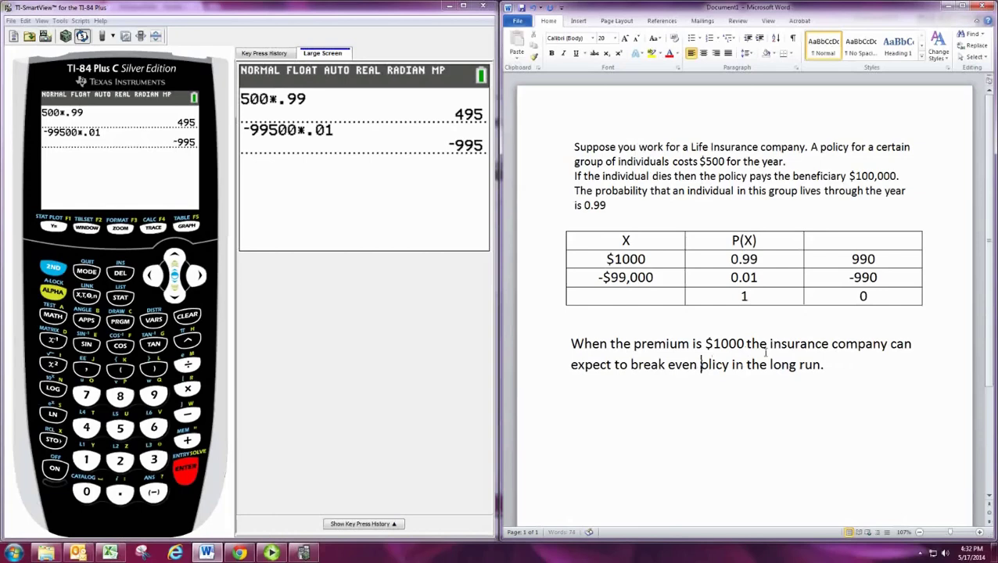
{"action": "key", "text": "ctrl+Delete"}
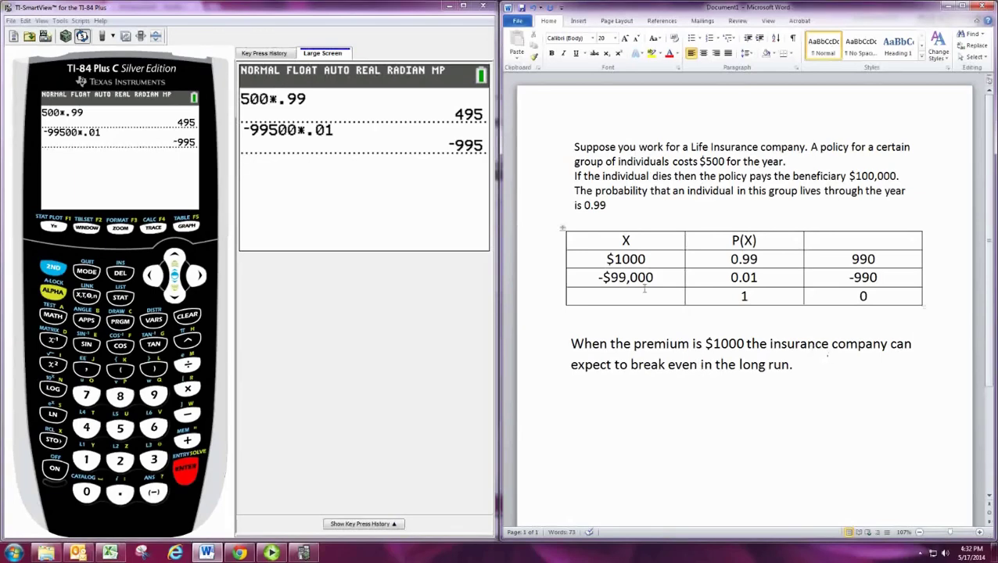
Change the table outcomes to $1500 and -$98,500.
{"action": "left_click", "coordinate": [629, 259]}
{"action": "key", "text": "BackSpace"}
{"action": "type", "text": "5"}
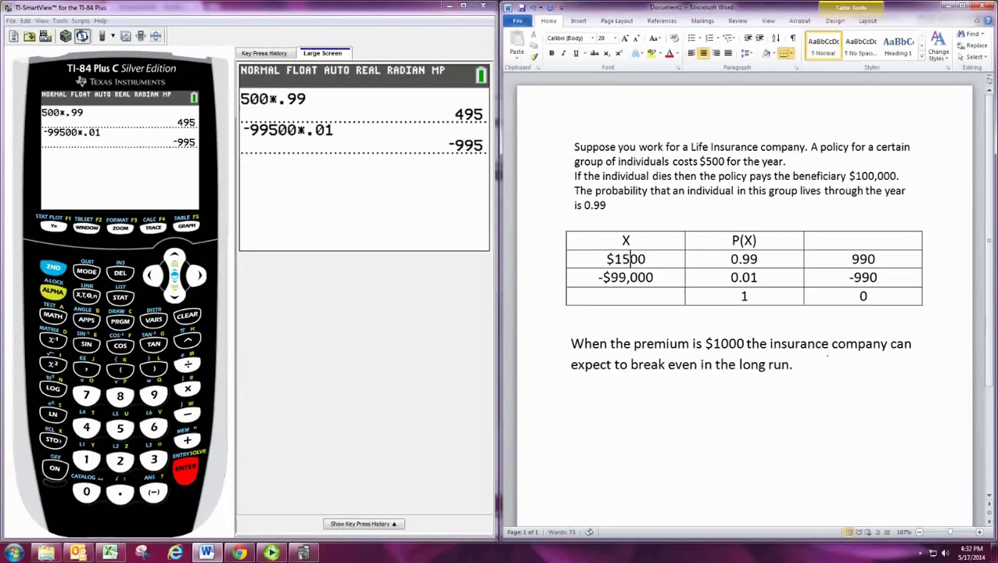
{"action": "left_click", "coordinate": [627, 278]}
{"action": "key", "text": "BackSpace"}
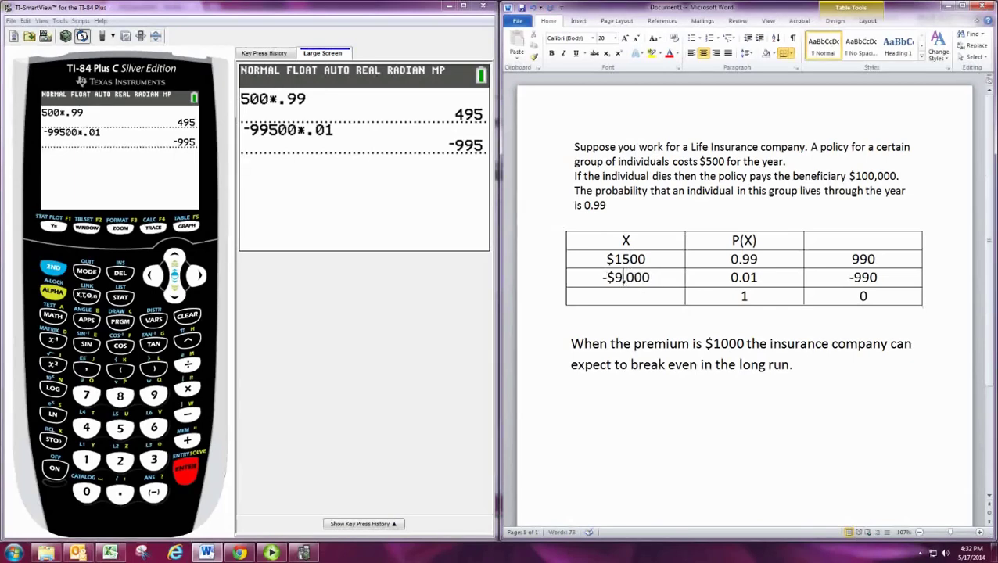
{"action": "type", "text": "8"}
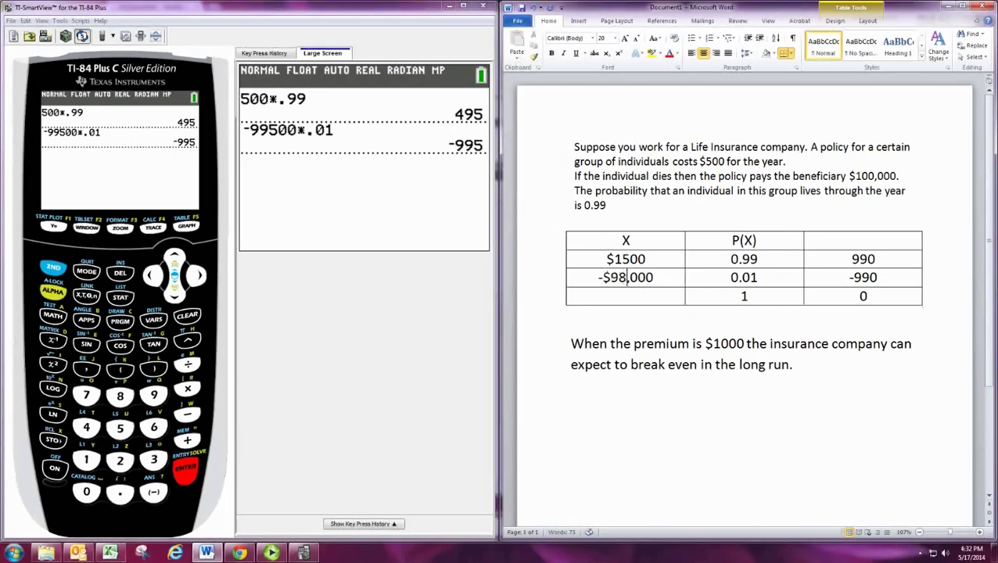
{"action": "key", "text": "Right"}
{"action": "key", "text": "Delete"}
{"action": "type", "text": "5"}
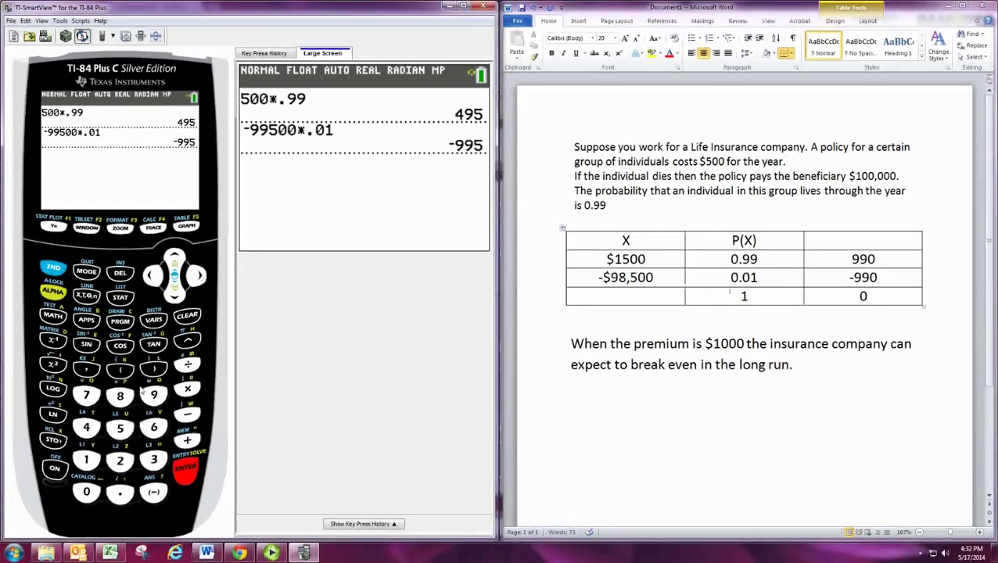
Recall 500*.99 on the TI-84 and edit it to compute 1500*.99.
{"action": "key", "text": "Up"}
{"action": "key", "text": "Return"}
{"action": "key", "text": "Up"}
{"action": "key", "text": "Up"}
{"action": "key", "text": "Return"}
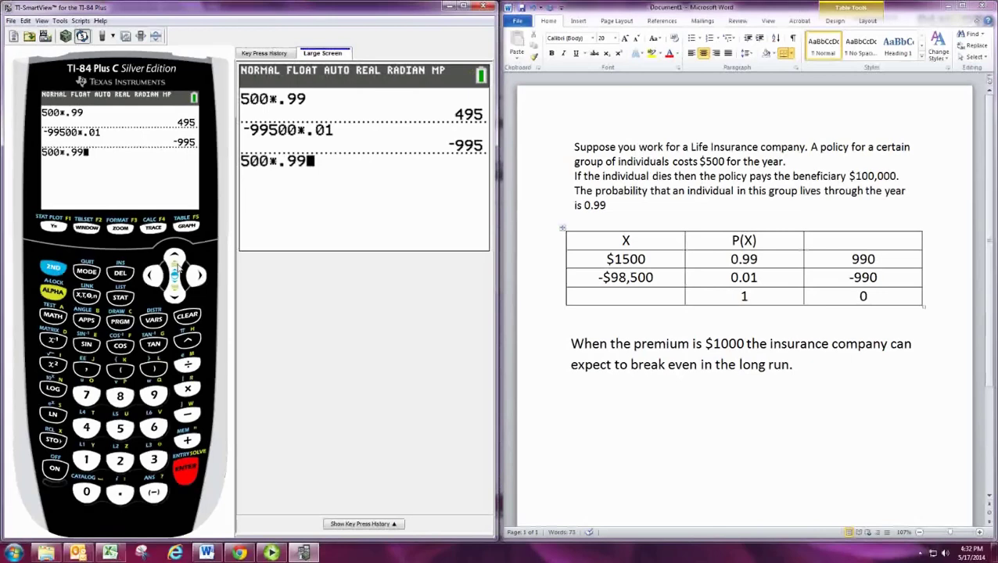
{"action": "left_click", "coordinate": [154, 276]}
{"action": "left_click", "coordinate": [154, 275]}
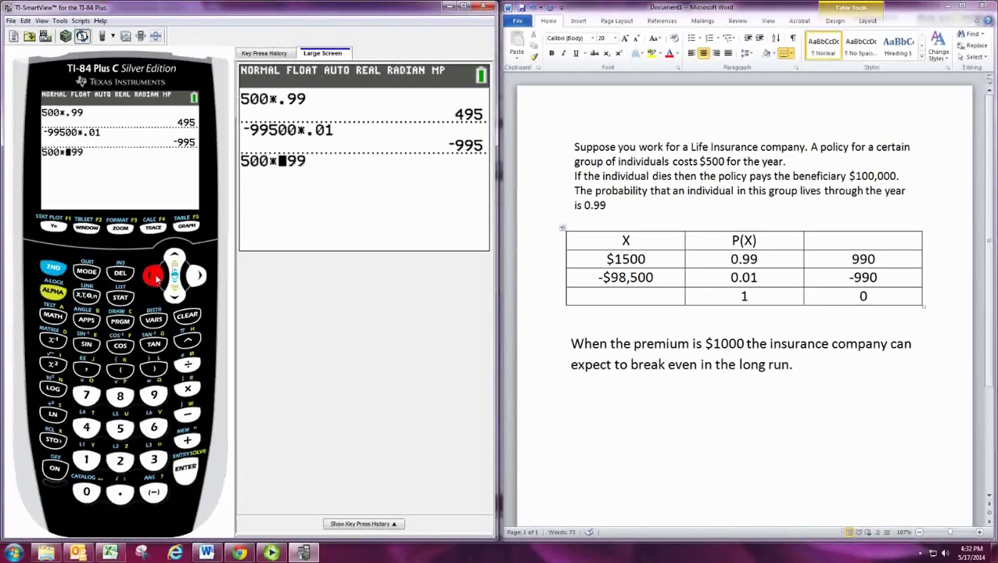
{"action": "left_click", "coordinate": [154, 275]}
{"action": "left_click", "coordinate": [154, 275]}
{"action": "left_click", "coordinate": [154, 275]}
{"action": "left_click", "coordinate": [154, 276]}
{"action": "left_click", "coordinate": [53, 266]}
{"action": "left_click", "coordinate": [120, 273]}
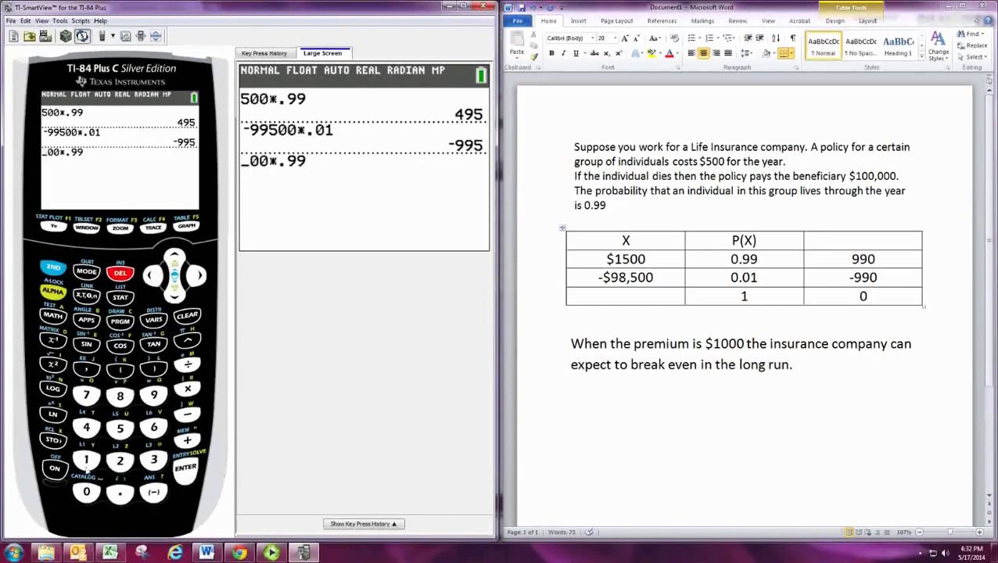
{"action": "left_click", "coordinate": [86, 460]}
{"action": "left_click", "coordinate": [185, 468]}
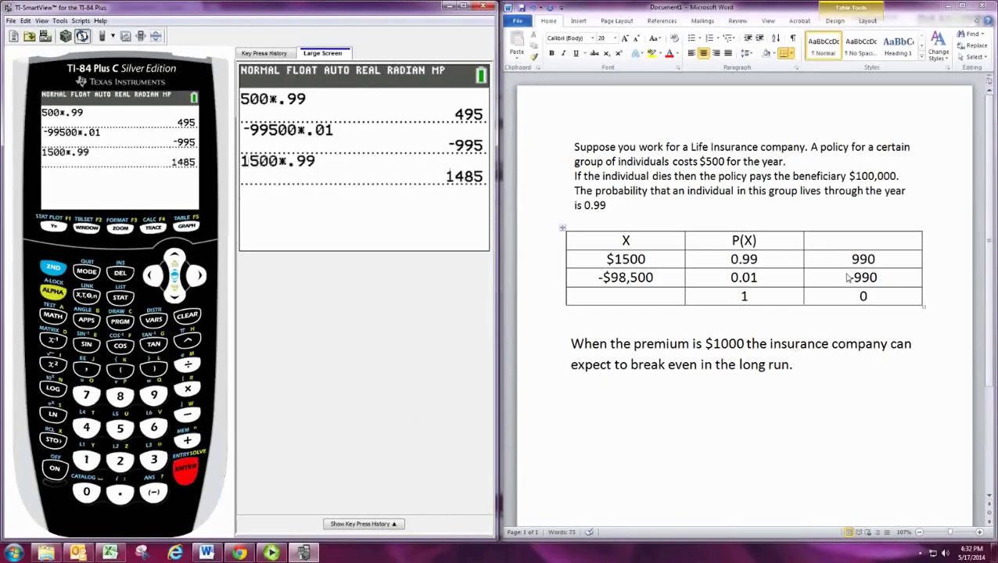
Update the third column to 1485 and -985, with a total of 500.
{"action": "left_click", "coordinate": [852, 259]}
{"action": "key", "text": "Delete"}
{"action": "key", "text": "Delete"}
{"action": "key", "text": "Delete"}
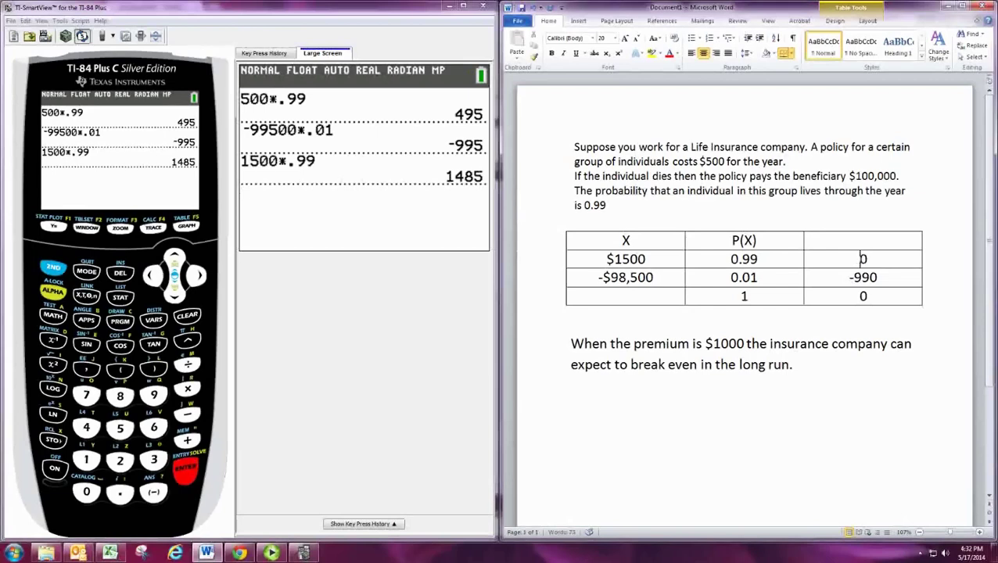
{"action": "type", "text": "1480"}
{"action": "type", "text": "5"}
{"action": "key", "text": "Delete"}
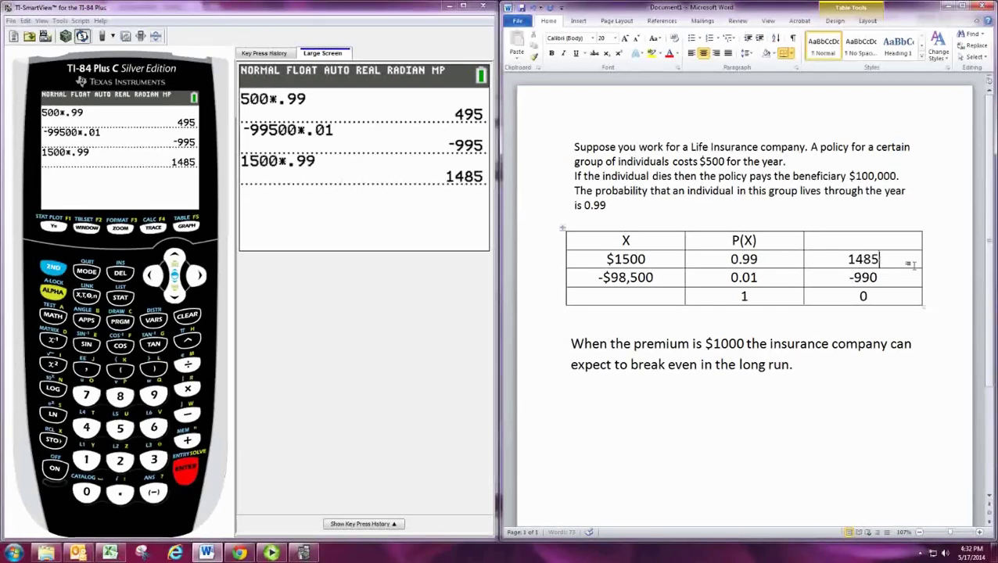
{"action": "key", "text": "Down"}
{"action": "key", "text": "BackSpace"}
{"action": "key", "text": "BackSpace"}
{"action": "type", "text": "8"}
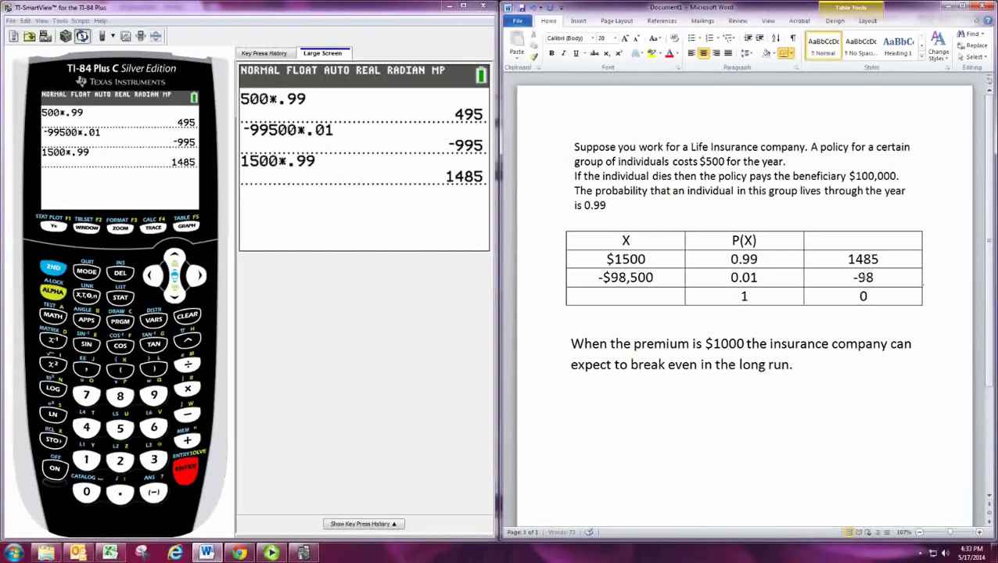
{"action": "type", "text": "5"}
{"action": "key", "text": "Down"}
{"action": "key", "text": "BackSpace"}
{"action": "type", "text": "500"}
{"action": "left_click", "coordinate": [848, 301]}
Make the total $500 and change the sentence's premium from $1000 to $1500.
{"action": "type", "text": "$"}
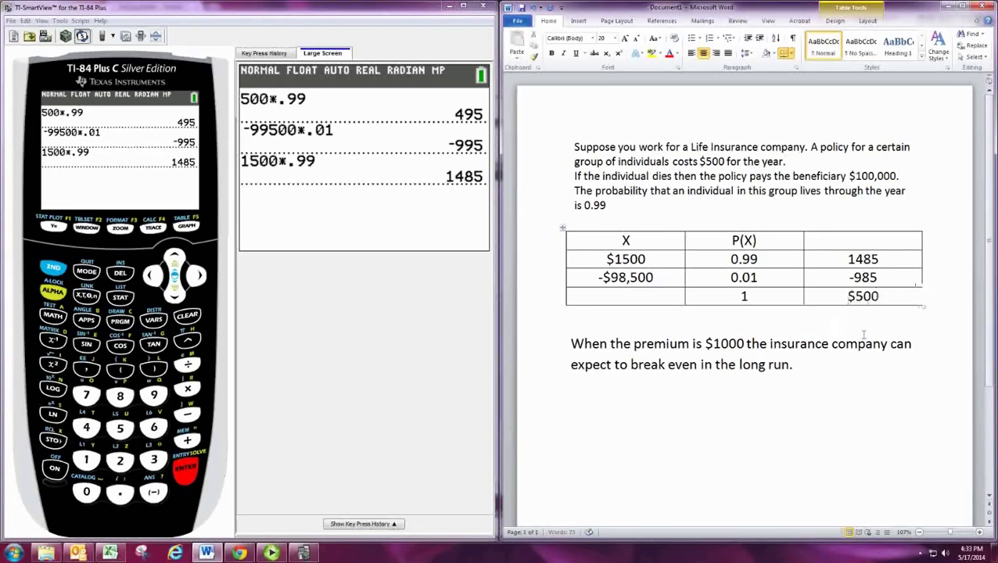
{"action": "left_click", "coordinate": [718, 343]}
{"action": "key", "text": "Delete"}
{"action": "type", "text": "5"}
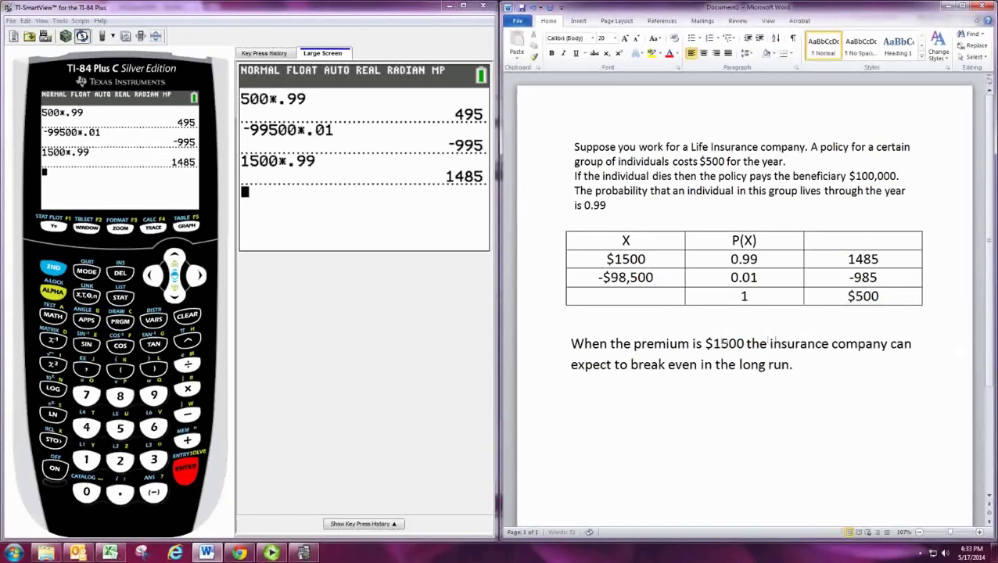
Replace 'break even' with 'profit $500 per policy' in the conclusion.
{"action": "left_click", "coordinate": [630, 365]}
{"action": "key", "text": "Delete"}
{"action": "key", "text": "Delete"}
{"action": "key", "text": "Delete"}
{"action": "key", "text": "Delete"}
{"action": "key", "text": "Delete"}
{"action": "key", "text": "Delete"}
{"action": "key", "text": "Delete"}
{"action": "key", "text": "Delete"}
{"action": "key", "text": "Delete"}
{"action": "key", "text": "Delete"}
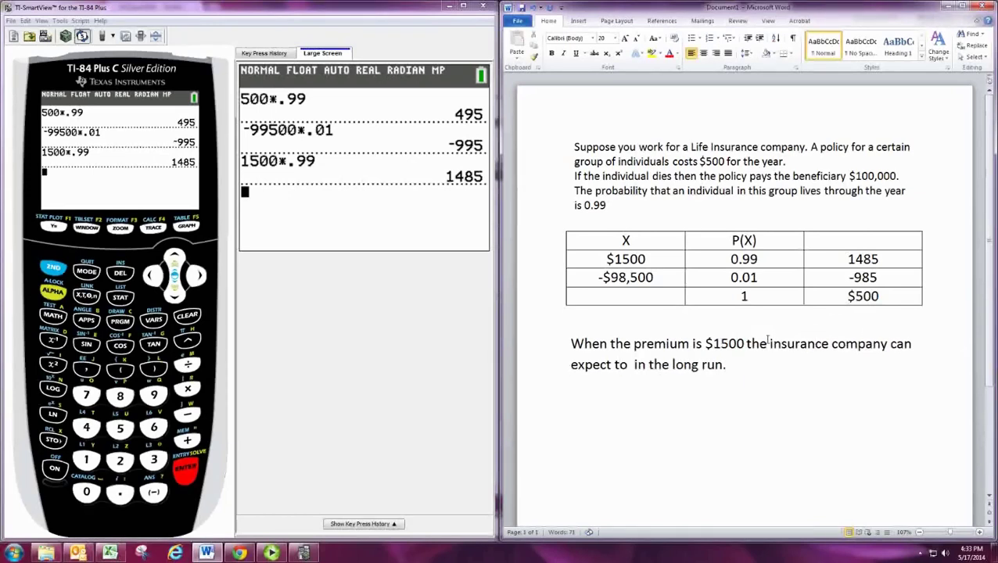
{"action": "type", "text": "profit $50"}
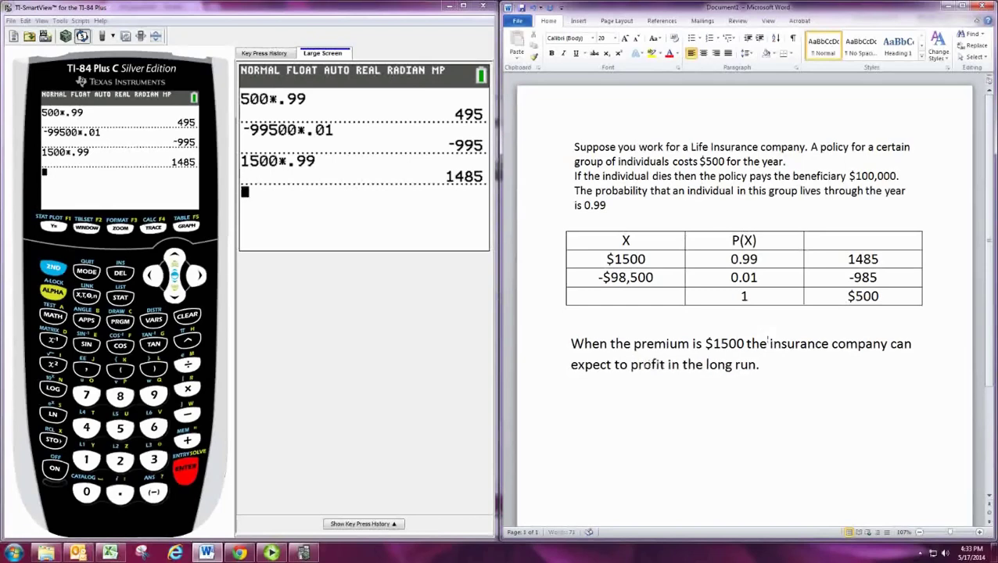
{"action": "type", "text": "0"}
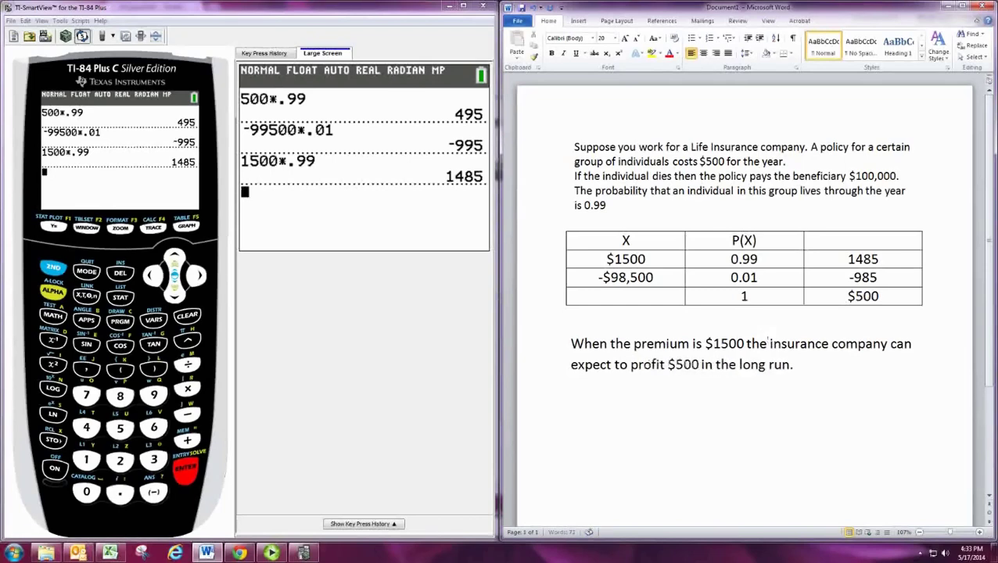
{"action": "type", "text": " per policty"}
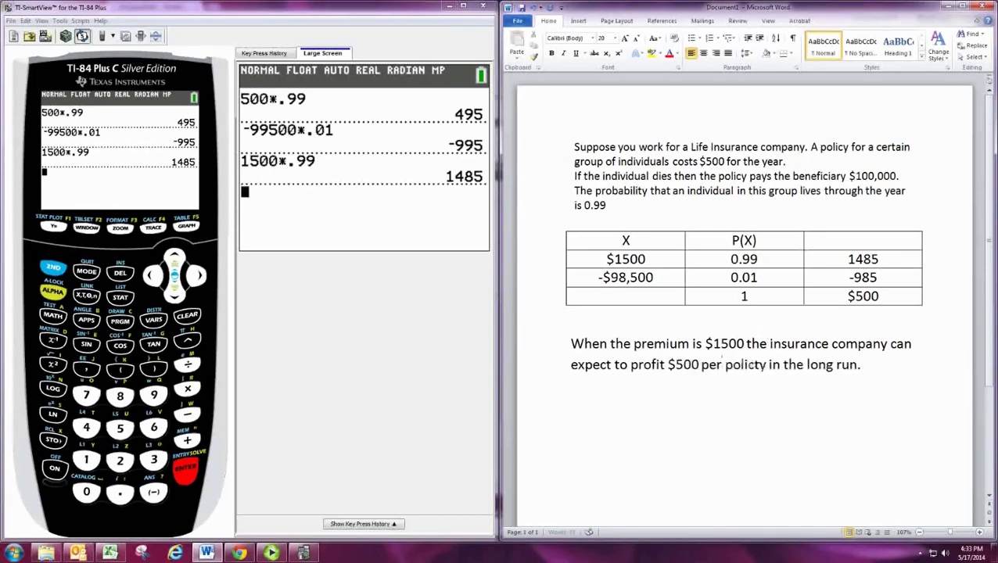
{"action": "key", "text": "BackSpace"}
{"action": "key", "text": "BackSpace"}
{"action": "type", "text": "y"}
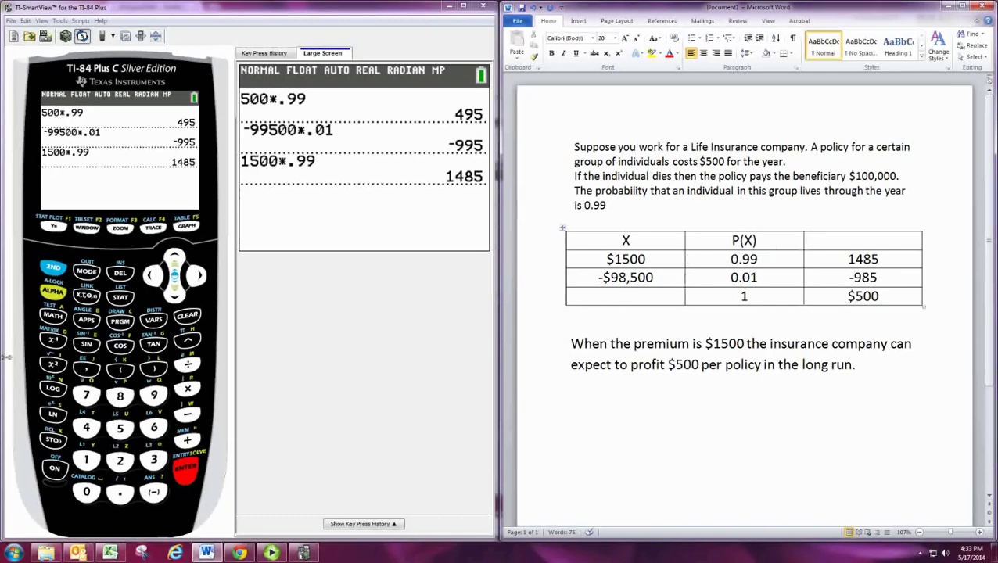
In the STAT list editor, replace L1(2) value -100000 with -99500, keeping L2 as .99 and .01.
{"action": "left_click", "coordinate": [120, 298]}
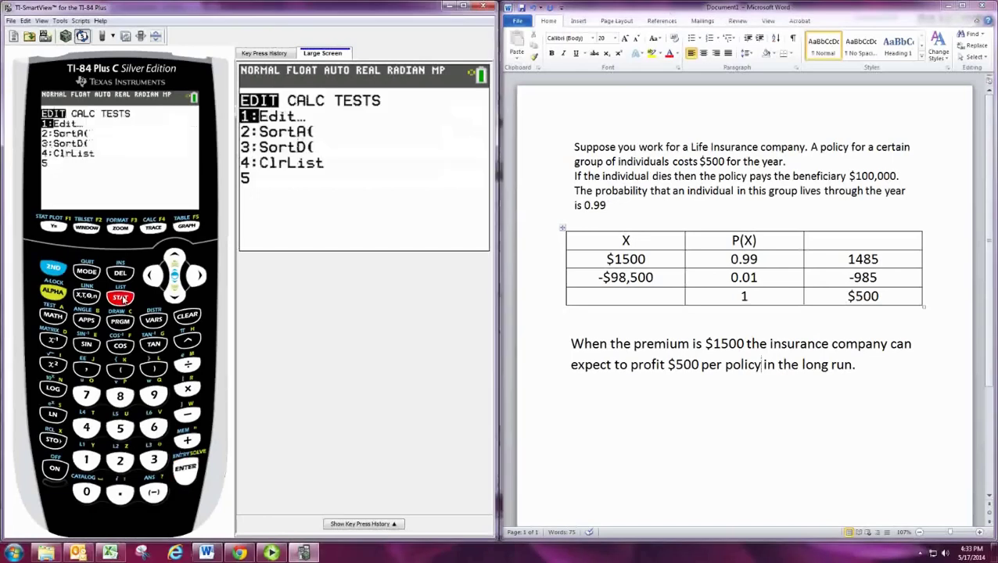
{"action": "left_click", "coordinate": [188, 468]}
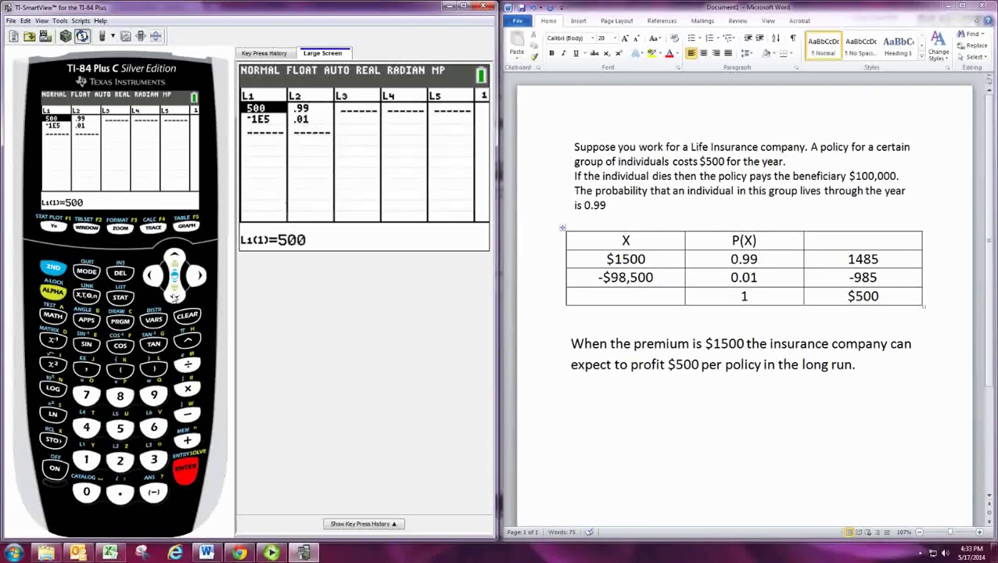
{"action": "left_click", "coordinate": [194, 278]}
{"action": "left_click", "coordinate": [175, 291]}
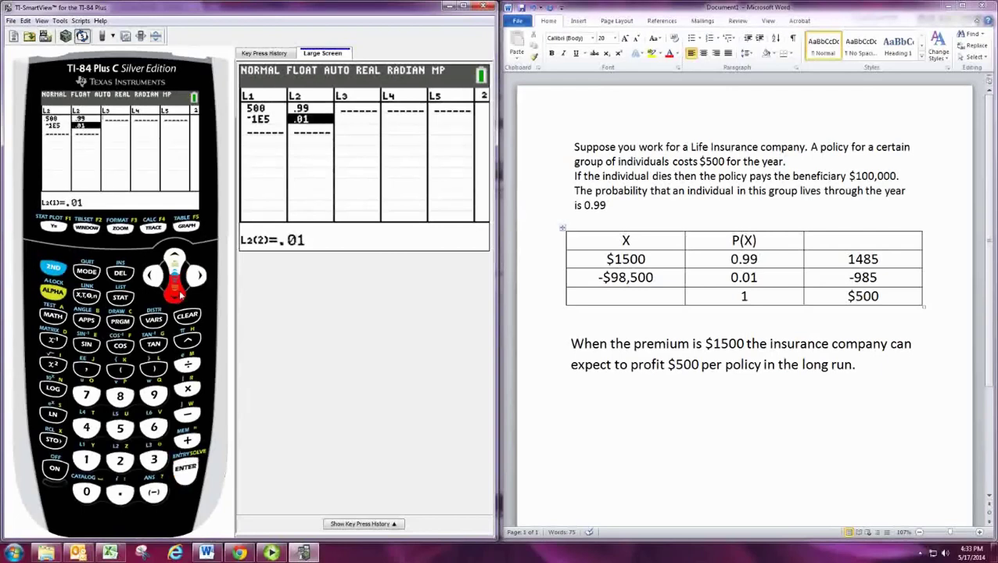
{"action": "left_click", "coordinate": [152, 275]}
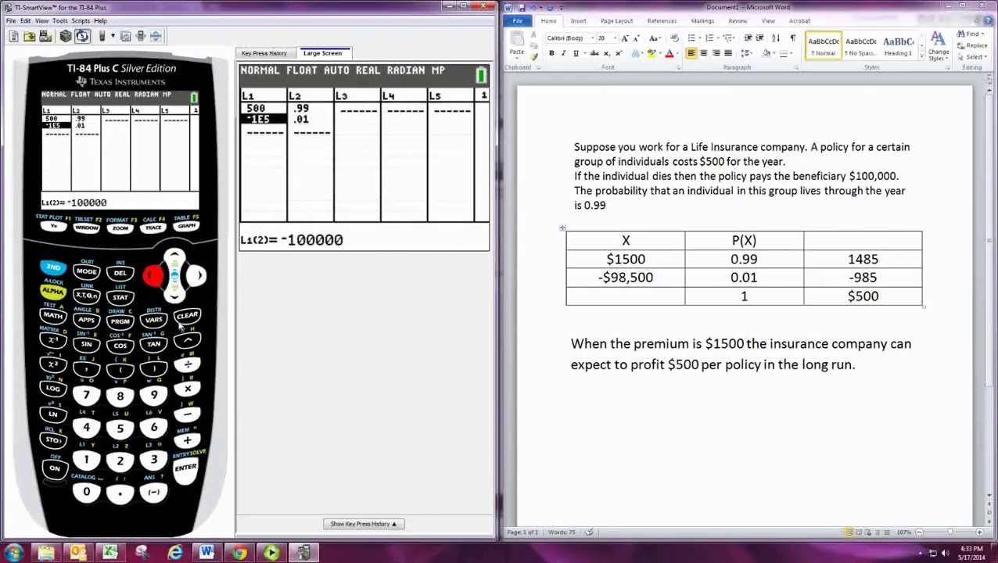
{"action": "left_click", "coordinate": [154, 493]}
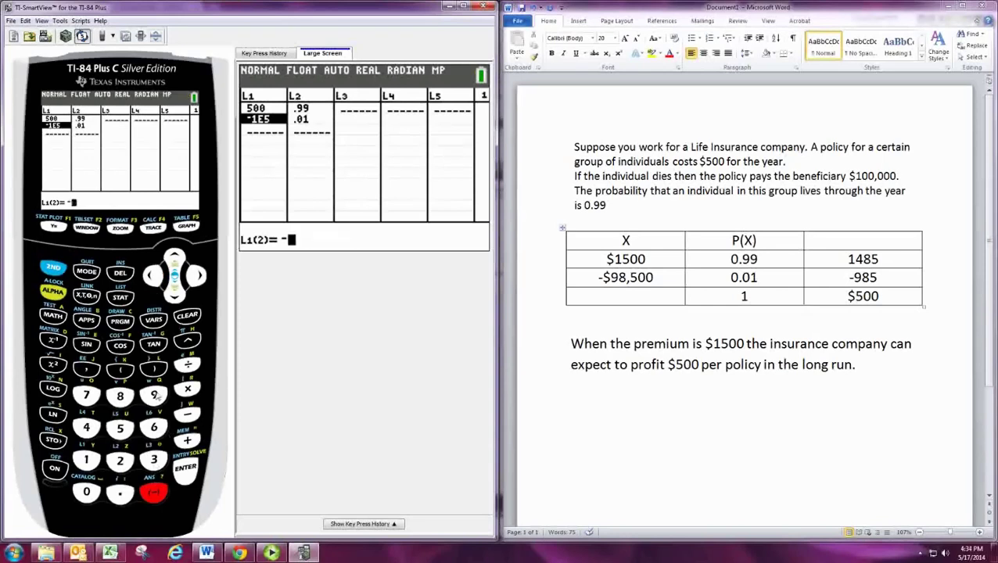
{"action": "left_click", "coordinate": [154, 395]}
{"action": "left_click", "coordinate": [154, 395]}
{"action": "left_click", "coordinate": [119, 430]}
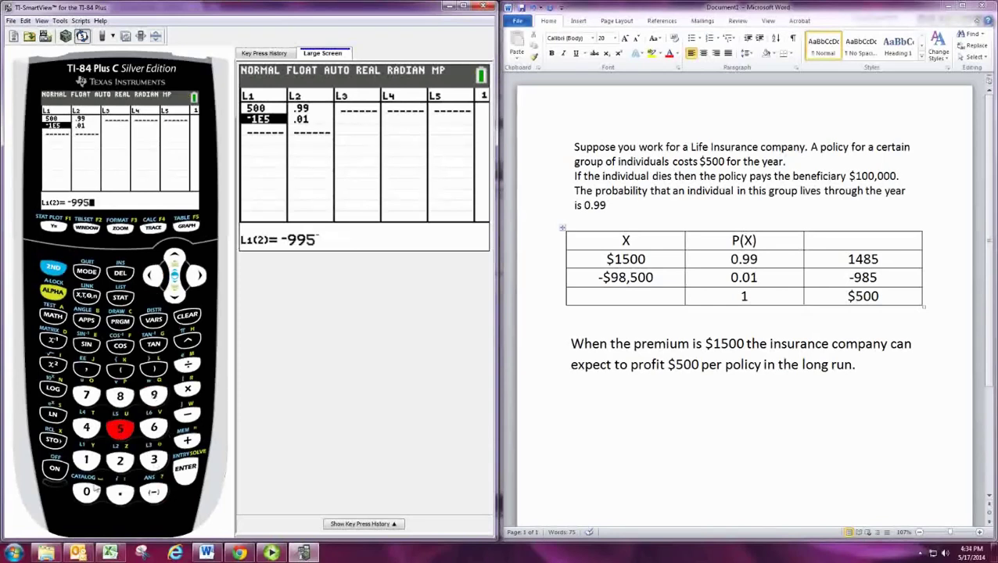
{"action": "left_click", "coordinate": [86, 491]}
{"action": "left_click", "coordinate": [86, 491]}
{"action": "left_click", "coordinate": [185, 468]}
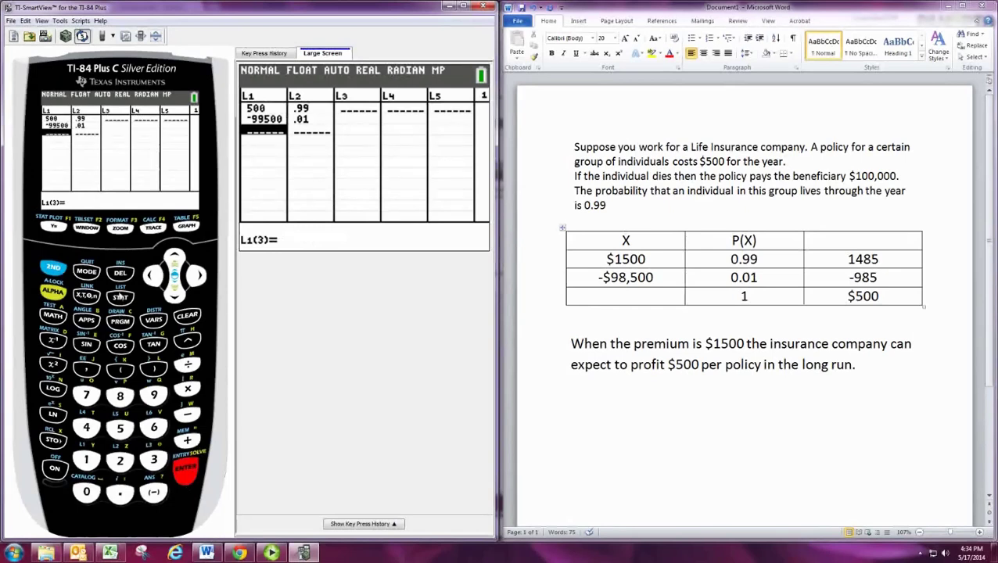
{"action": "left_click", "coordinate": [120, 297]}
Run 1-Var Stats on L1 with frequency list L2 to get mean -500 and σx=9949.874371.
{"action": "left_click", "coordinate": [196, 276]}
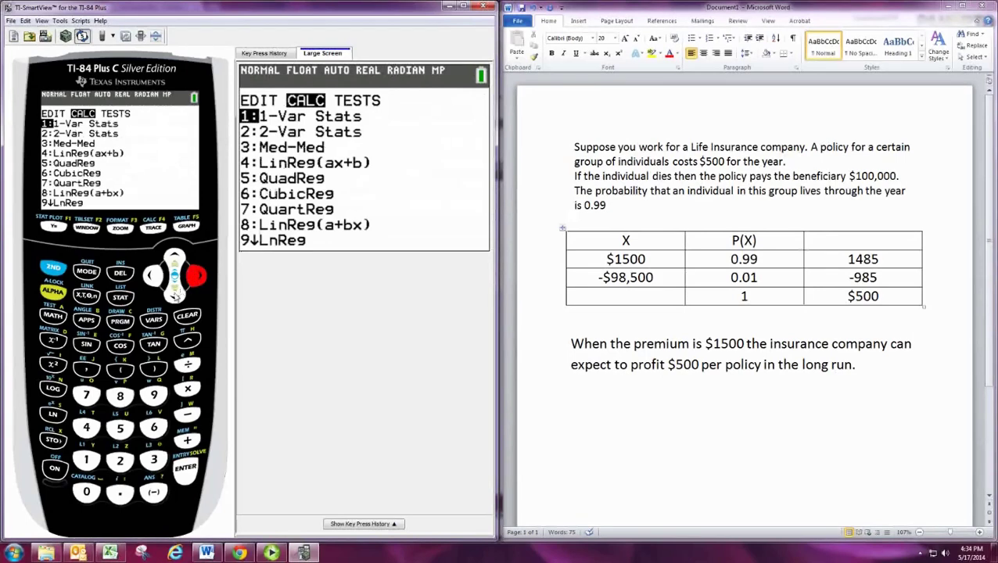
{"action": "left_click", "coordinate": [186, 468]}
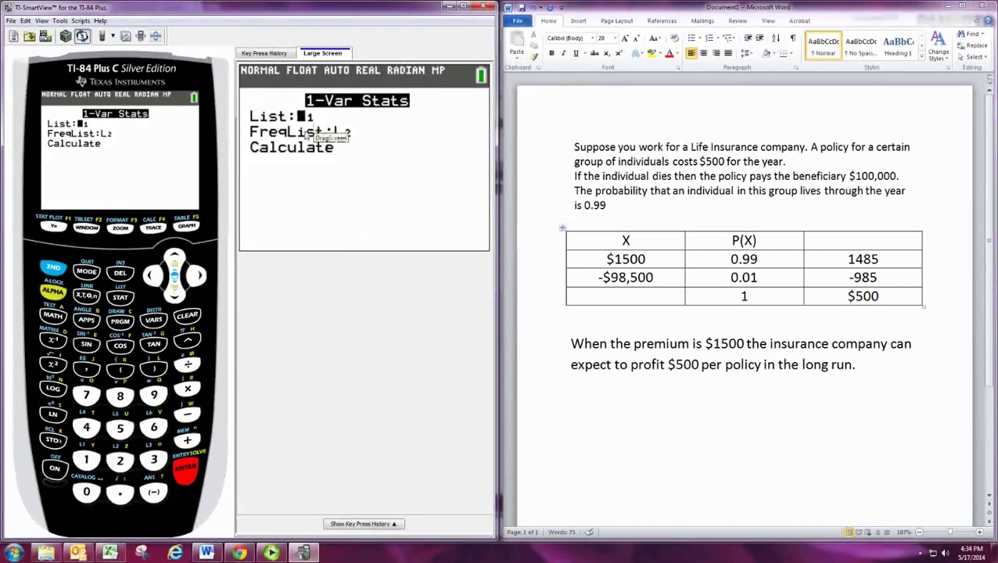
{"action": "left_click", "coordinate": [178, 297]}
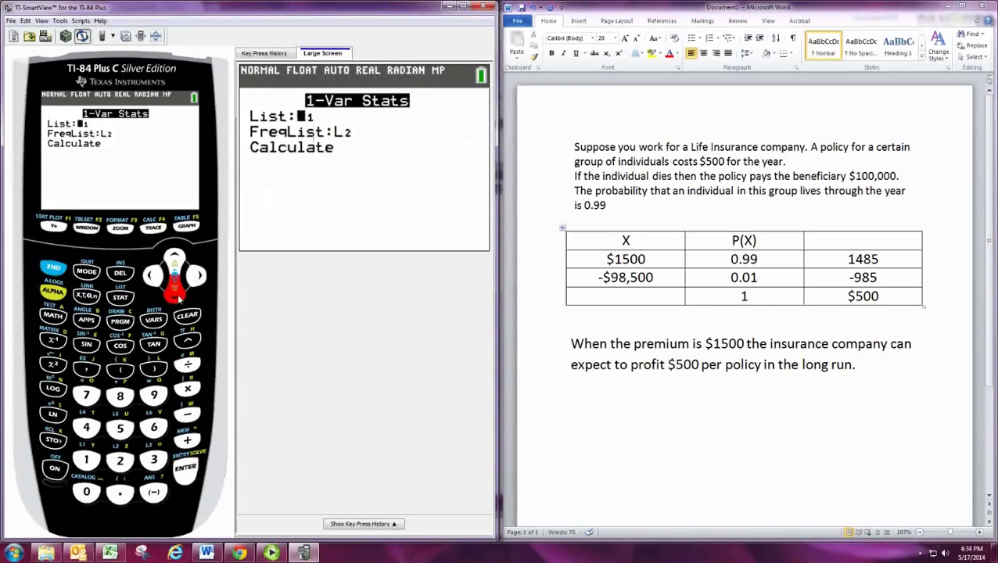
{"action": "left_click", "coordinate": [178, 297]}
{"action": "left_click", "coordinate": [195, 472]}
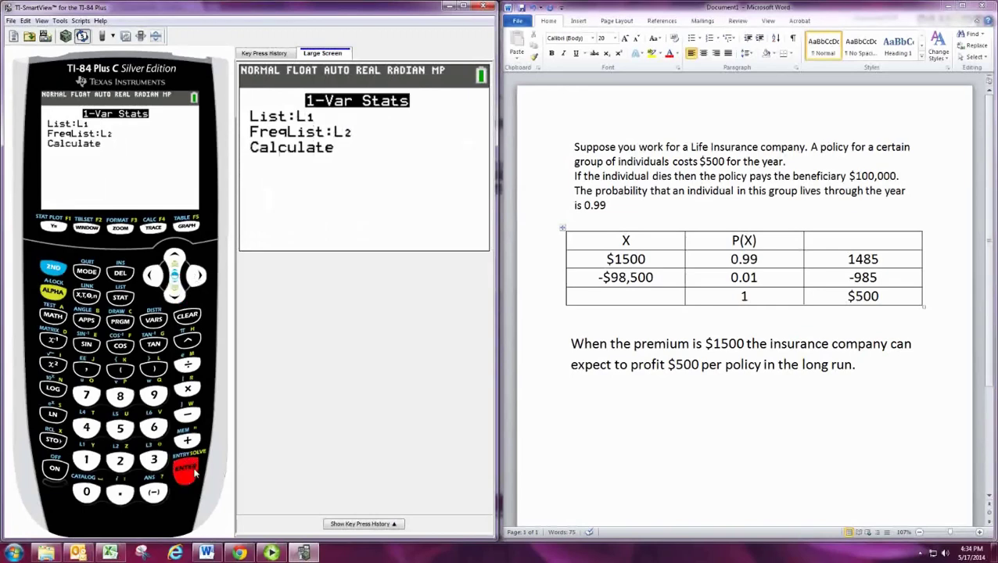